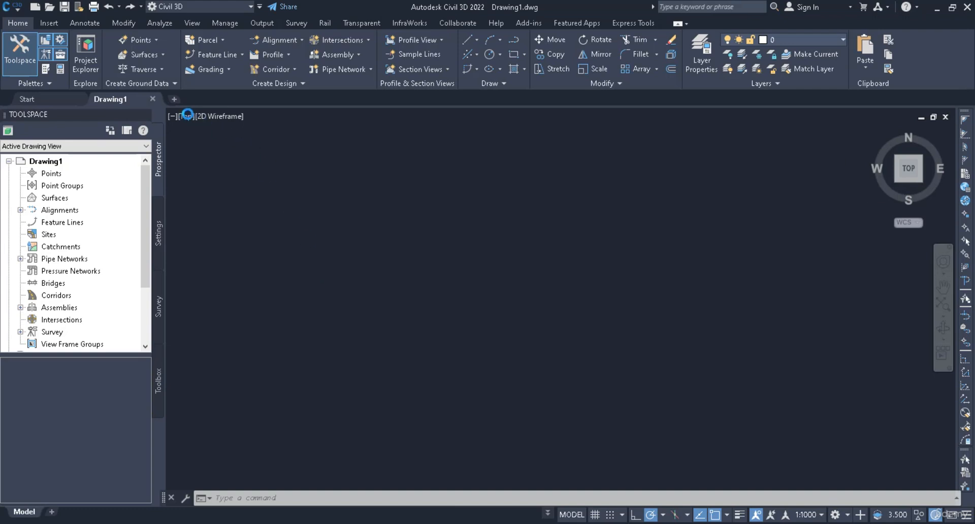
# - Close Drawing1 and open the recent drawing Lecture 56
pyautogui.click(152, 98)
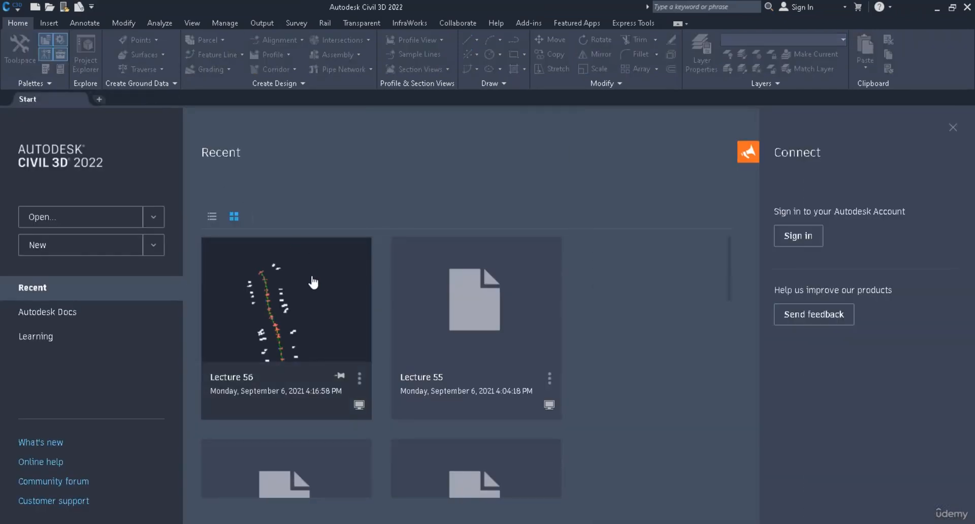
pyautogui.click(313, 282)
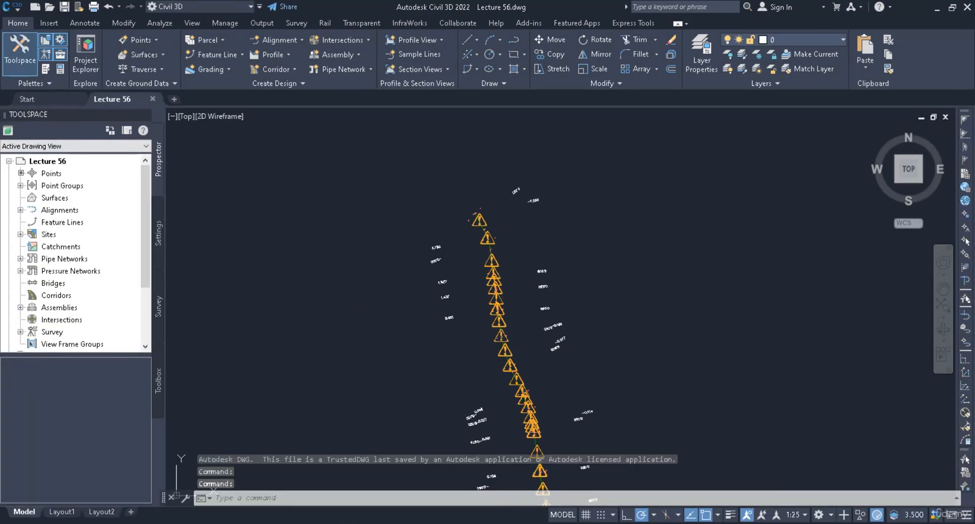
# - Regenerate the model so the warning symbols along the alignment are redrawn for the current zoom
pyautogui.scroll(5, 488, 261)
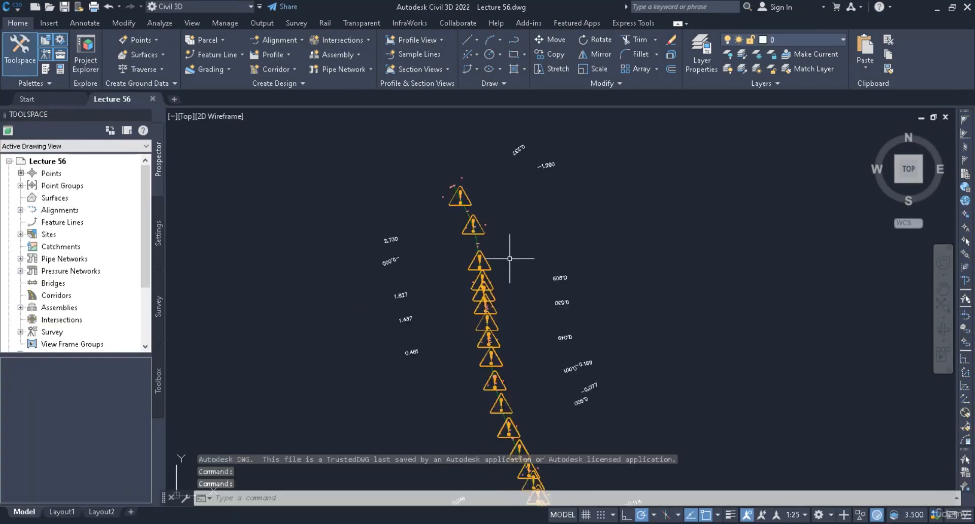
pyautogui.moveTo(496, 268)
pyautogui.mouseDown(button='middle')
pyautogui.moveTo(527, 374)
pyautogui.moveTo(515, 388)
pyautogui.moveTo(514, 331)
pyautogui.moveTo(493, 292)
pyautogui.mouseUp(button='middle')
pyautogui.scroll(-2, 522, 387)
pyautogui.write('re')
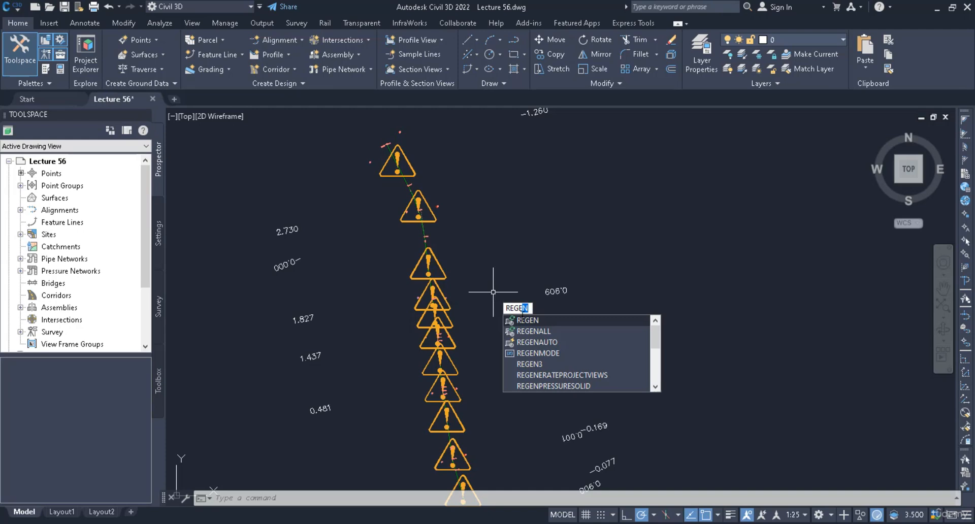
pyautogui.press('Return')
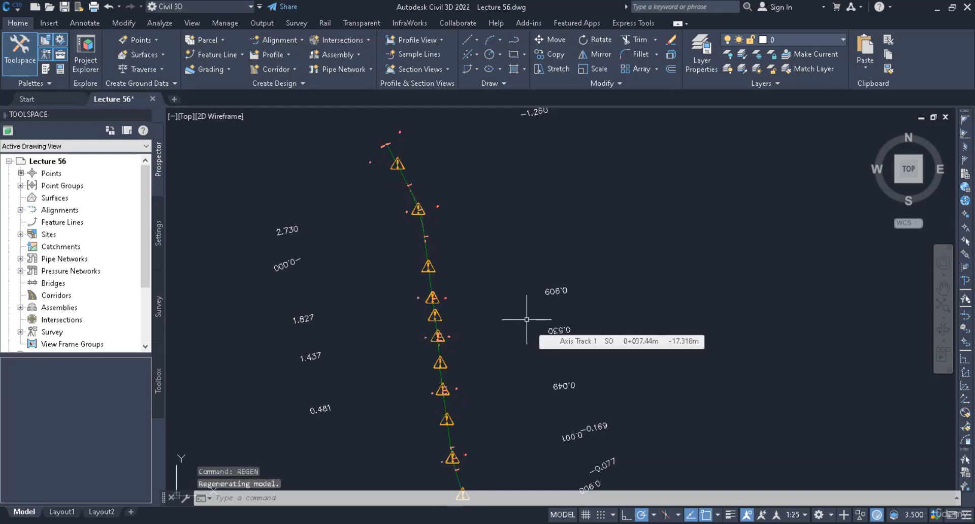
# - Open the geometry editor for alignment Axis Track 1 and show its table of alignment entities
pyautogui.scroll(3, 404, 144)
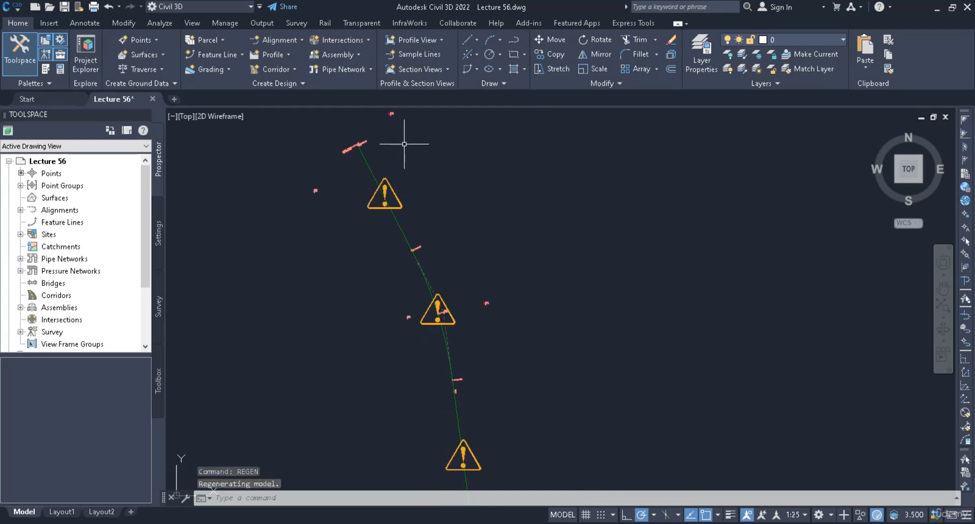
pyautogui.scroll(2, 403, 146)
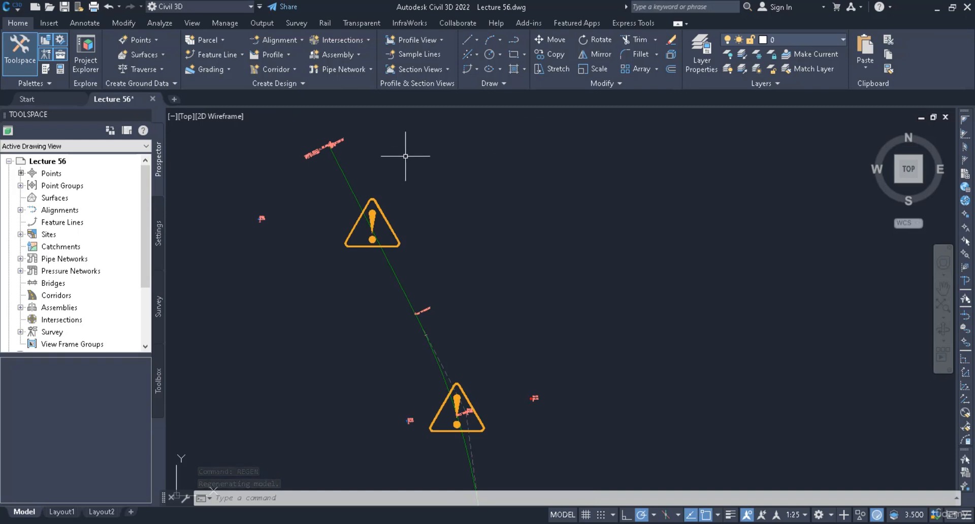
pyautogui.moveTo(406, 156); pyautogui.dragTo(418, 207, button='middle')
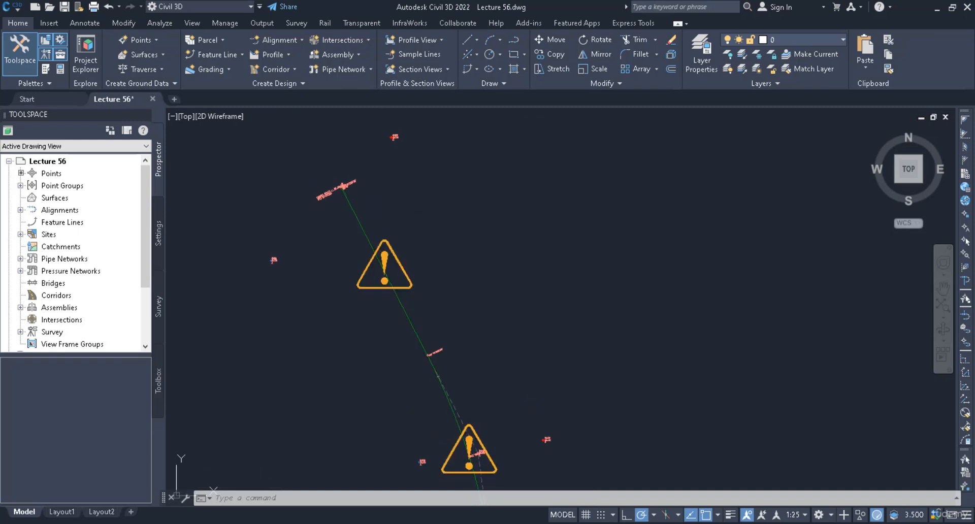
pyautogui.click(348, 211)
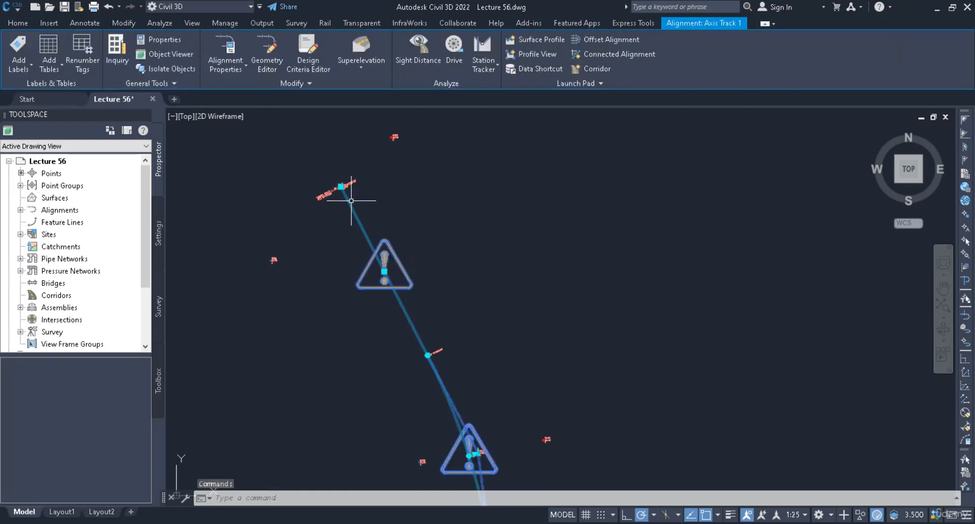
pyautogui.click(268, 56)
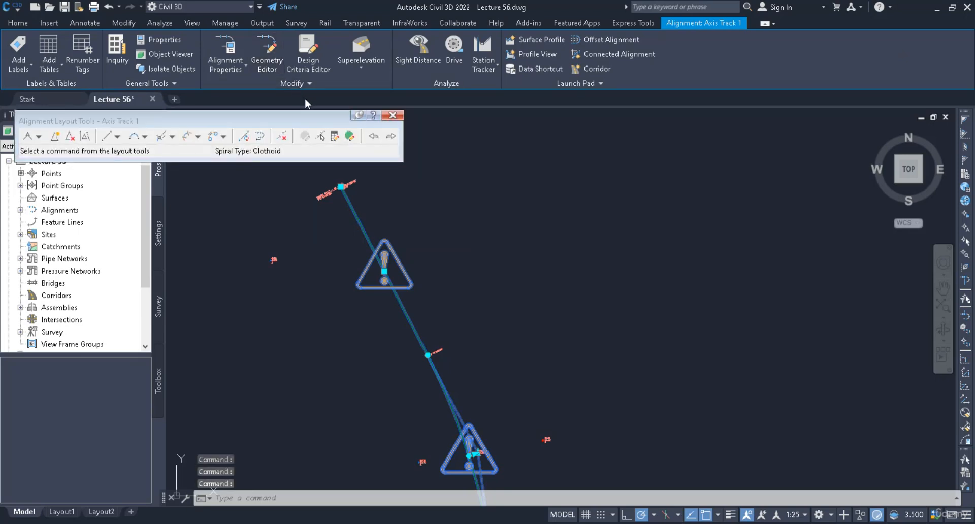
pyautogui.click(350, 136)
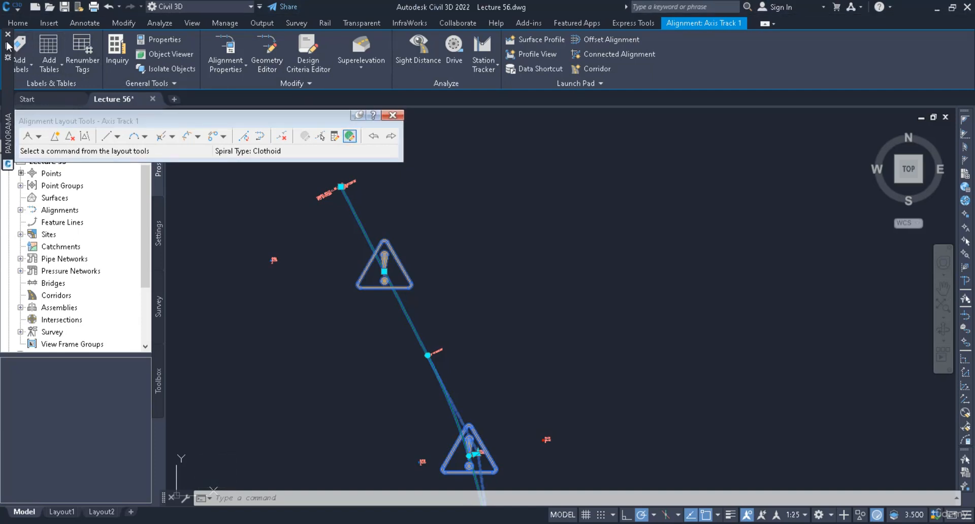
pyautogui.moveTo(8, 47)
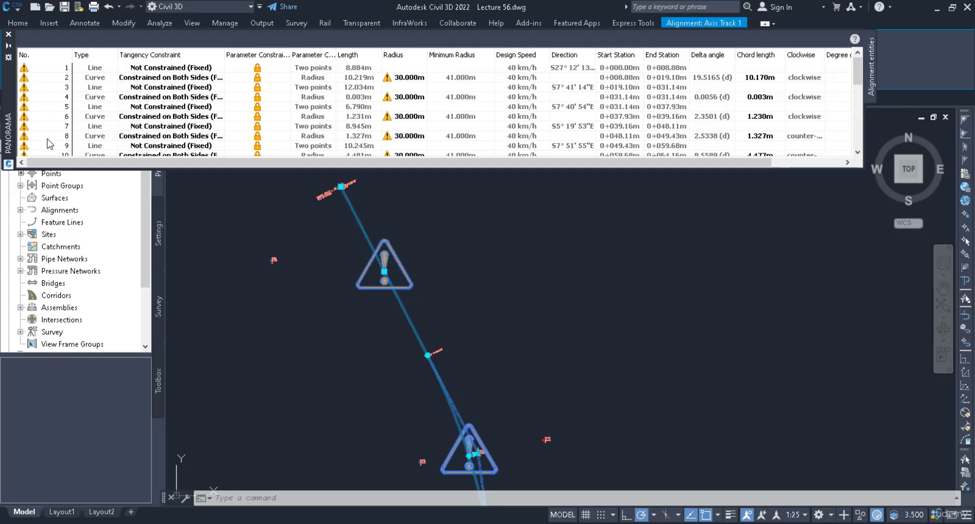
# - Set the radius of curve 2 to 41 m in the alignment entities table
pyautogui.click(101, 80)
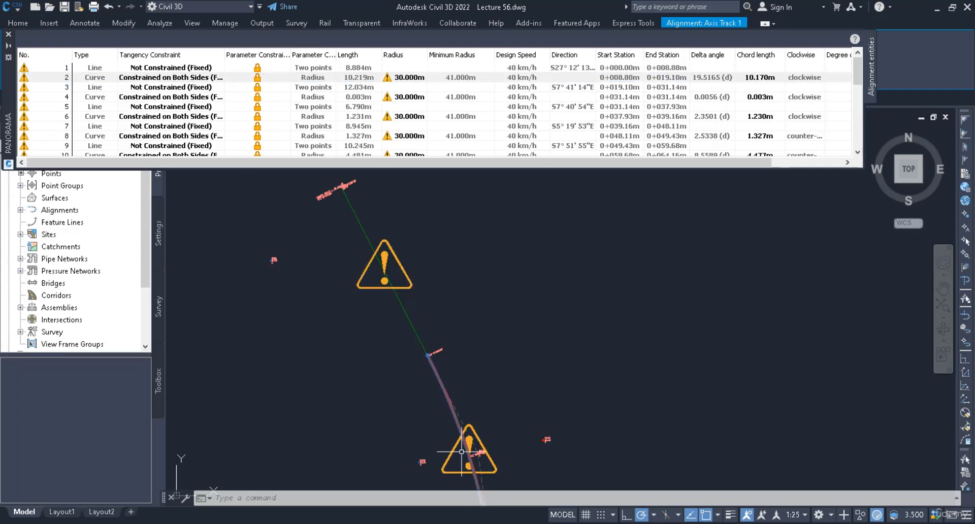
pyautogui.moveTo(473, 458)
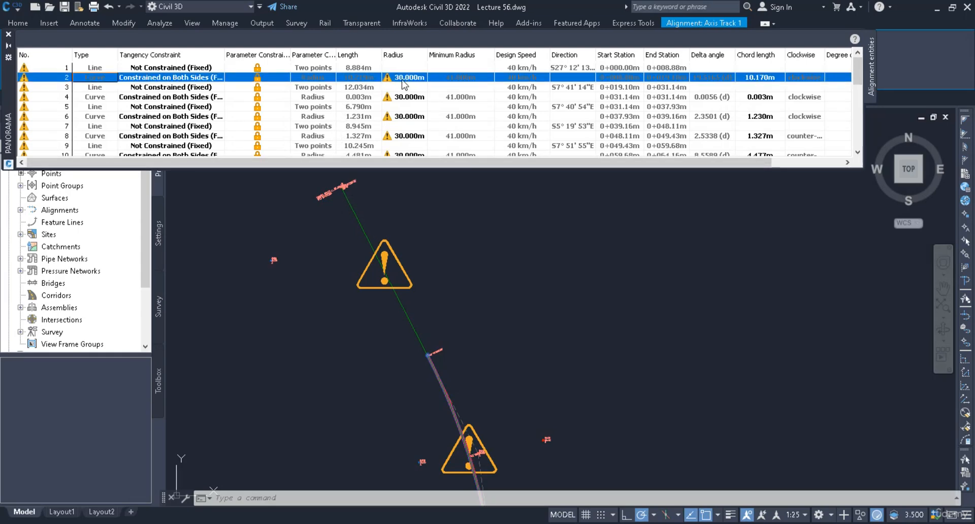
pyautogui.doubleClick(402, 81)
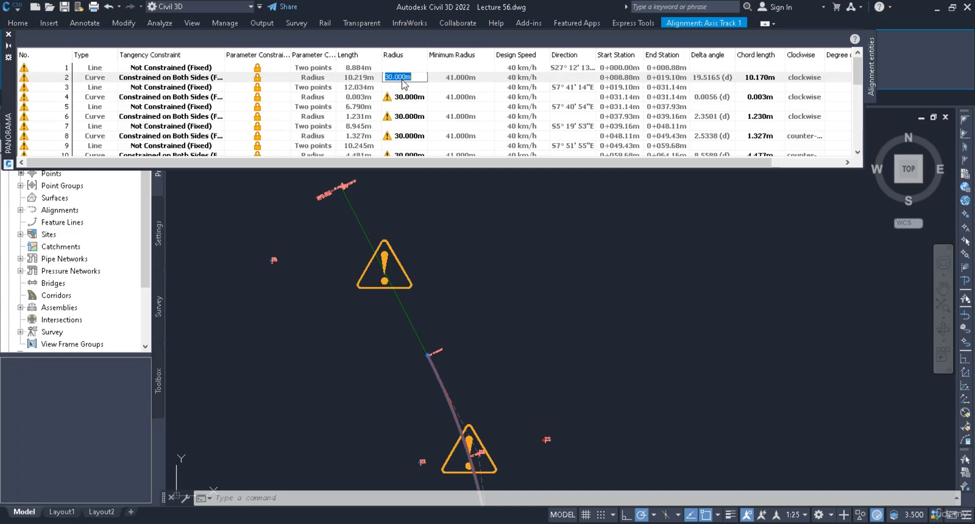
pyautogui.write('41')
pyautogui.press('Return')
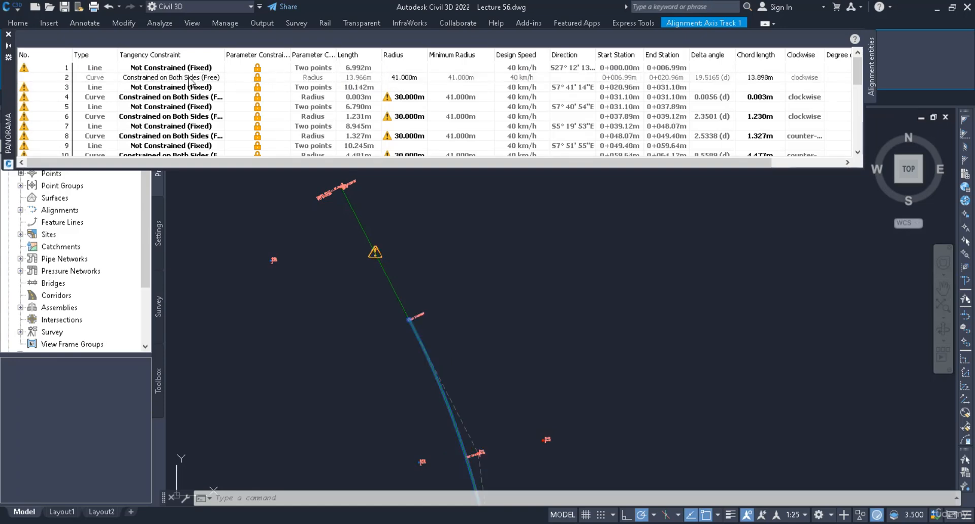
# - Highlight curve 2 and line 1 from the entities table, and move the table clear of the alignment editing tools
pyautogui.click(321, 80)
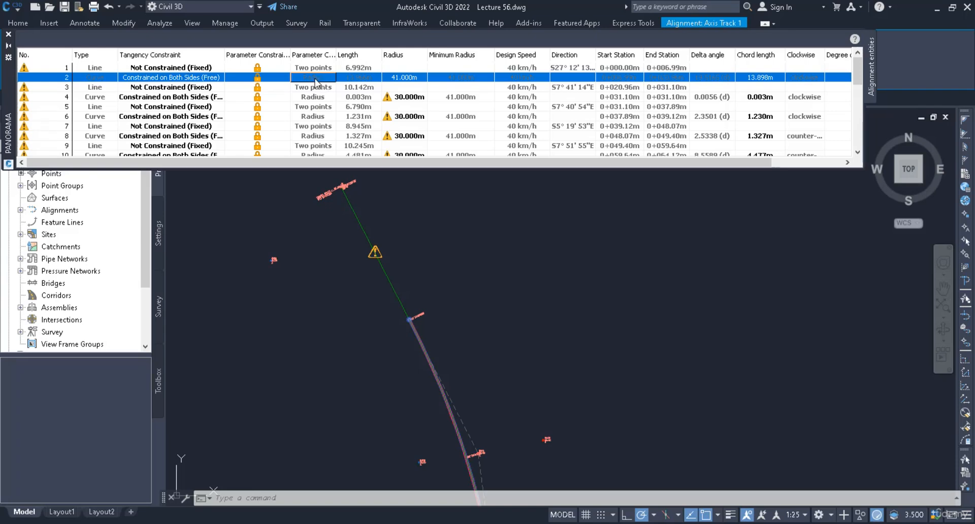
pyautogui.click(304, 68)
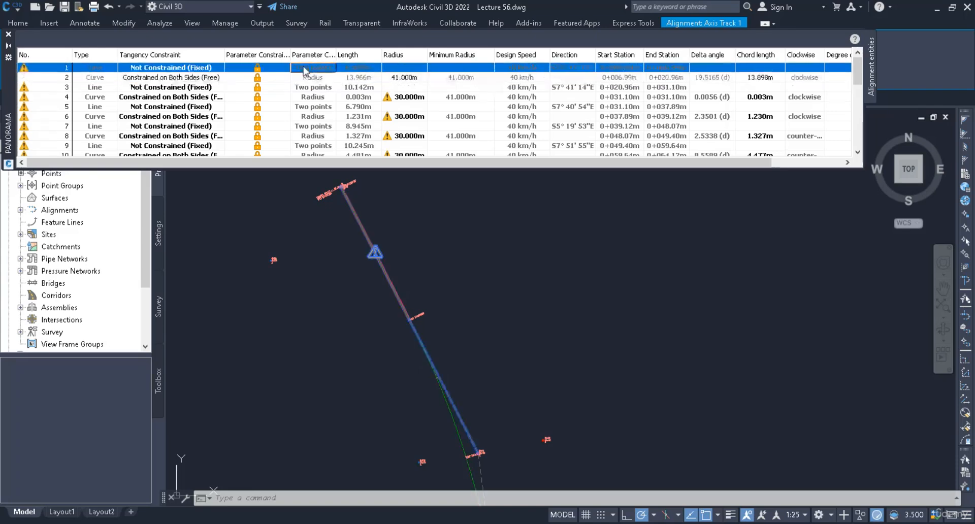
pyautogui.moveTo(24, 70)
pyautogui.moveTo(11, 78); pyautogui.dragTo(32, 292)
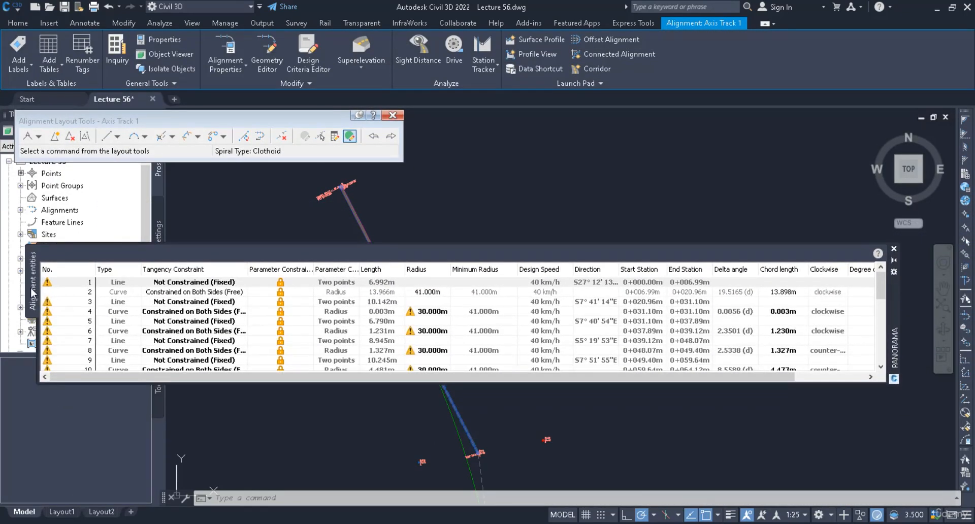
pyautogui.click(51, 120)
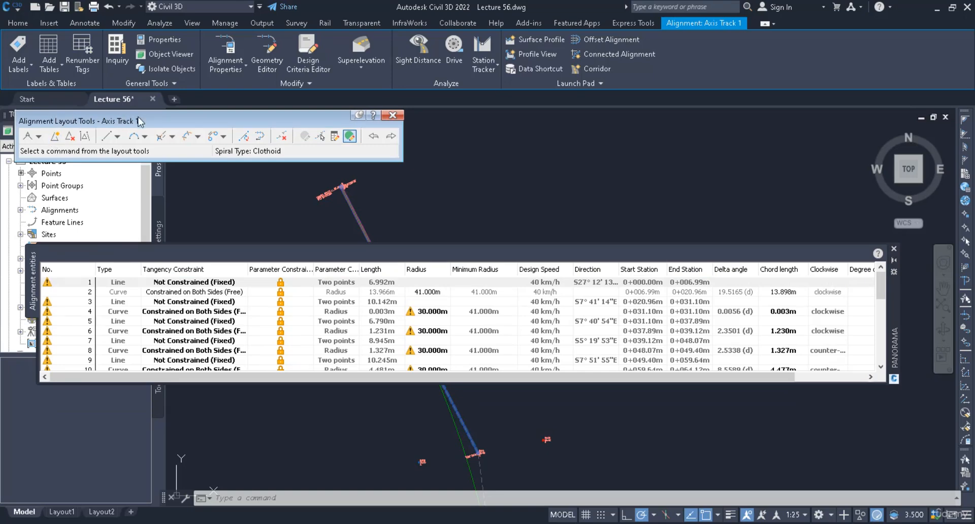
# - Add a second design speed of 60 km/h starting at station 0+100 to the design criteria of Axis Track 1
pyautogui.click(221, 47)
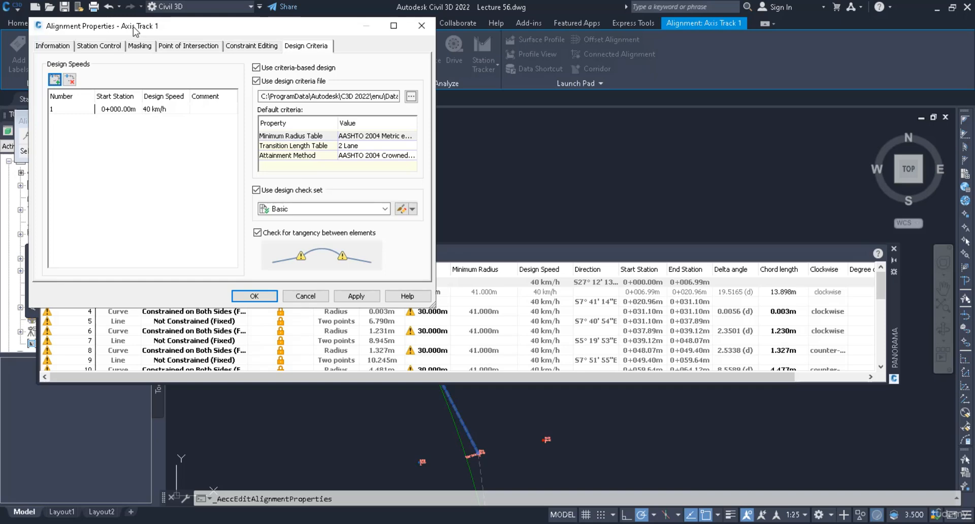
pyautogui.click(303, 46)
pyautogui.click(55, 79)
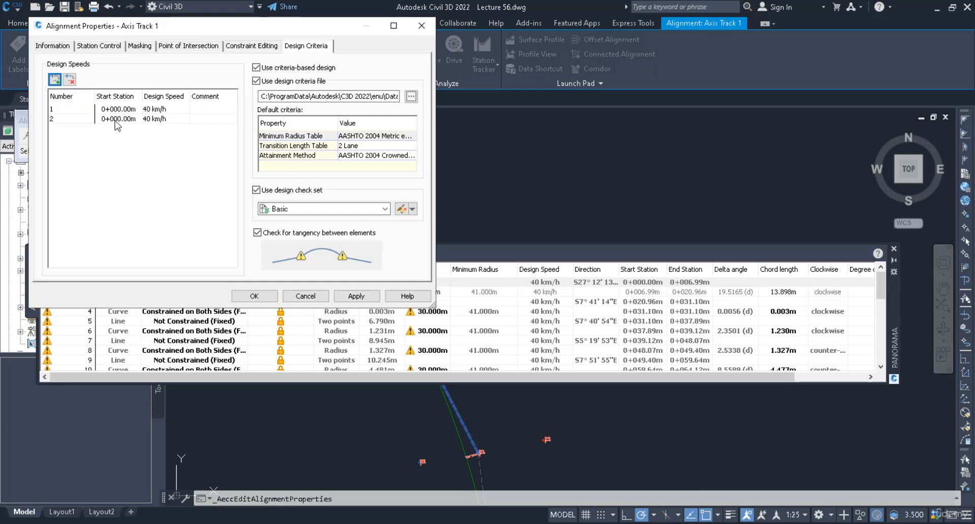
pyautogui.click(115, 122)
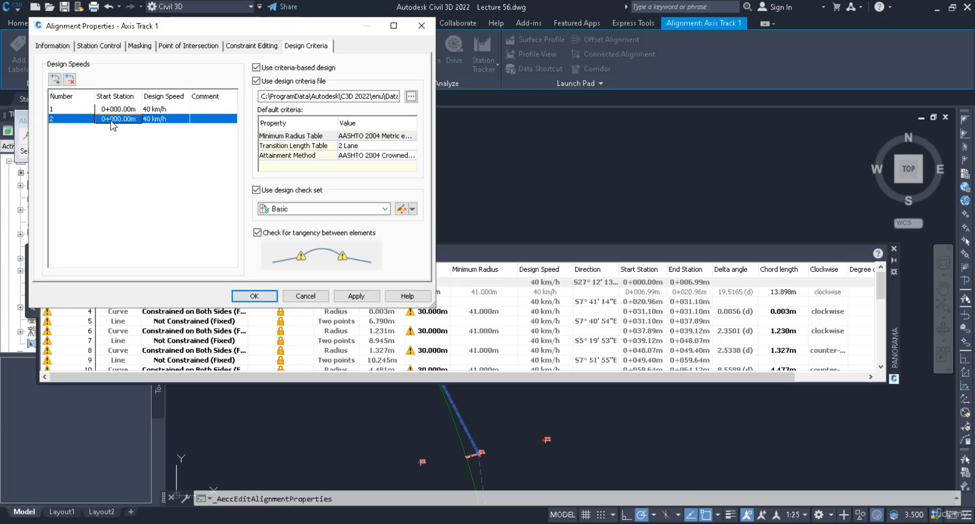
pyautogui.click(116, 119)
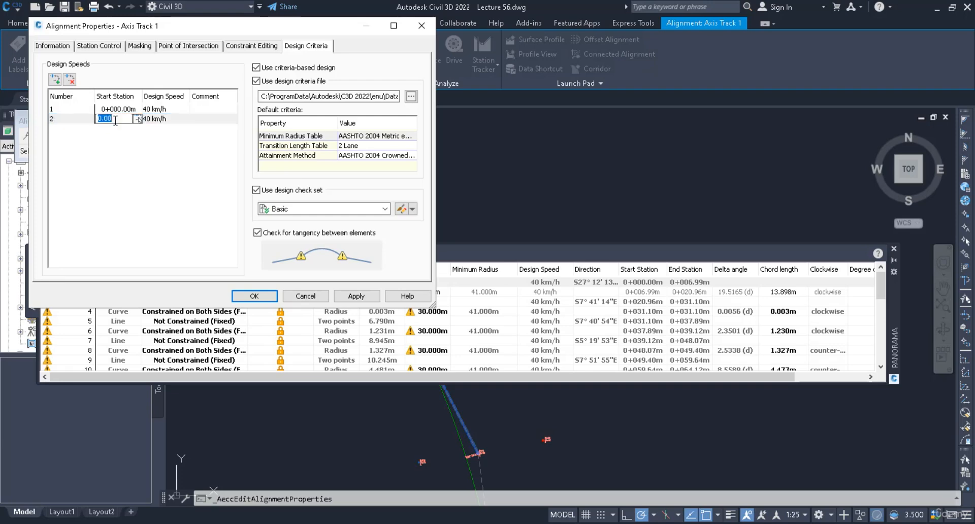
pyautogui.write('100')
pyautogui.click(157, 123)
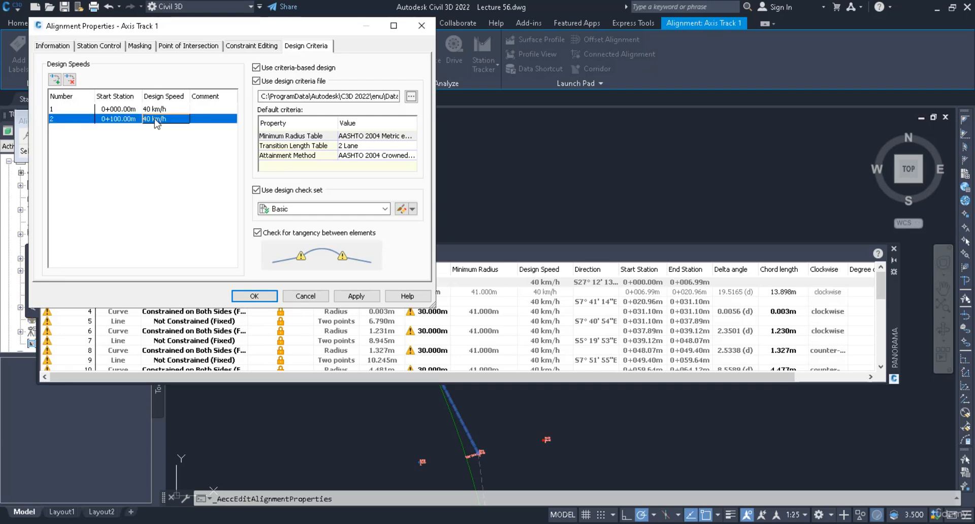
pyautogui.click(159, 122)
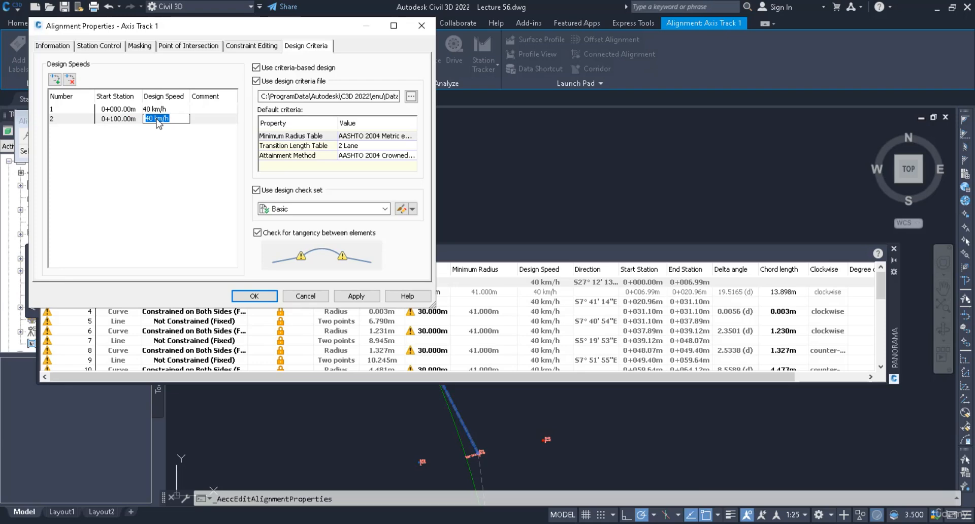
pyautogui.write('60')
pyautogui.press('Return')
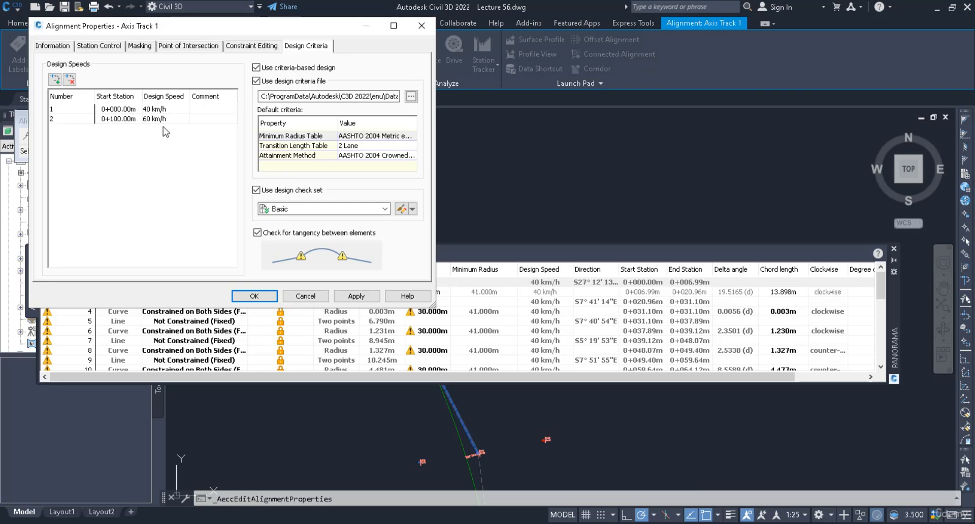
# - Set the Subdivision Street line check in the Basic design check set to Length>5 and apply the alignment properties
pyautogui.click(400, 208)
pyautogui.click(358, 197)
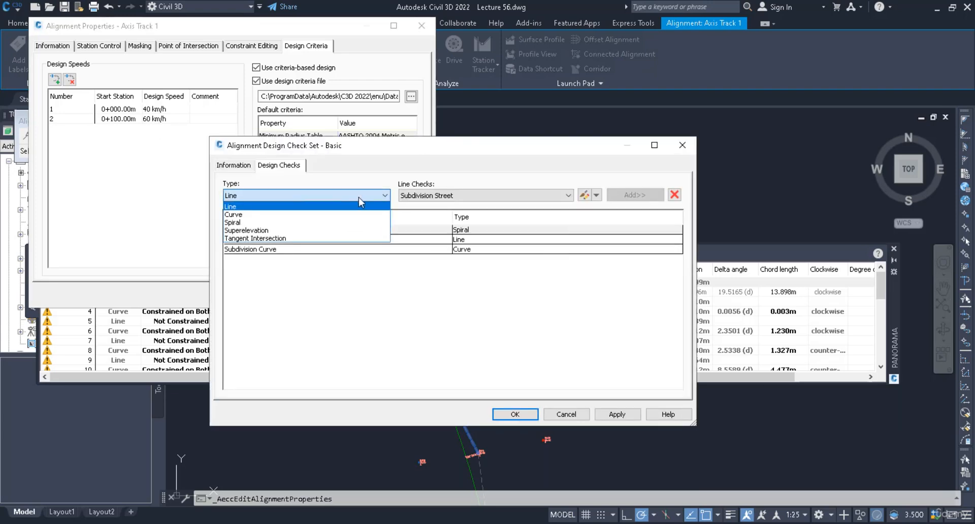
pyautogui.click(353, 203)
pyautogui.click(442, 196)
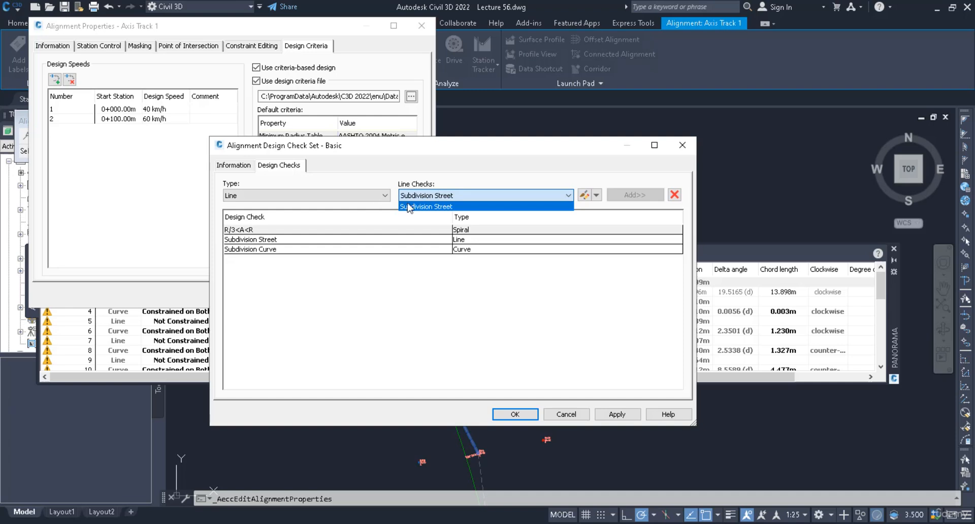
pyautogui.click(484, 208)
pyautogui.click(584, 195)
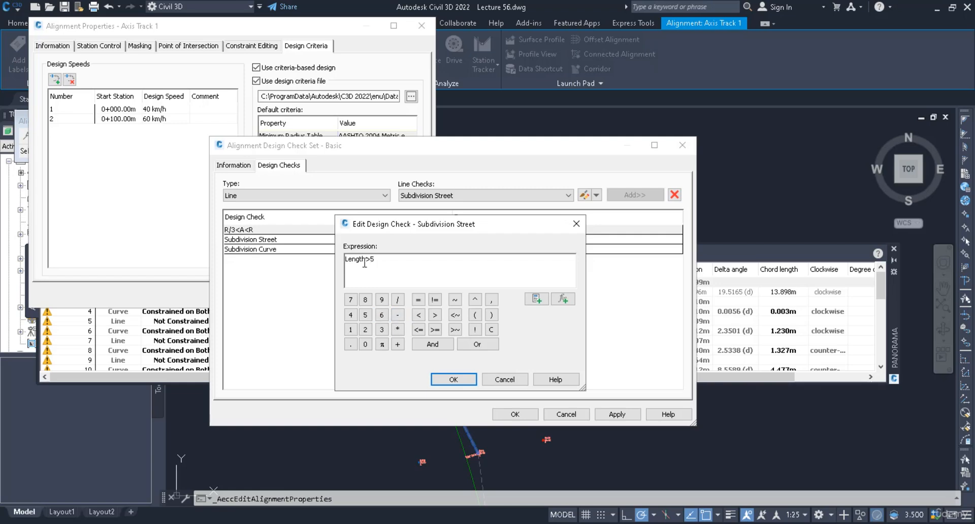
pyautogui.click(454, 380)
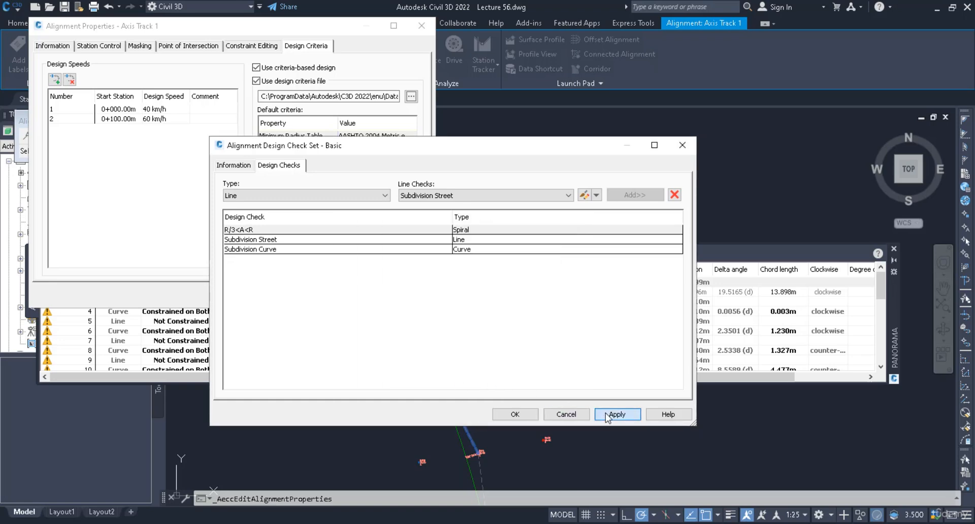
pyautogui.click(527, 414)
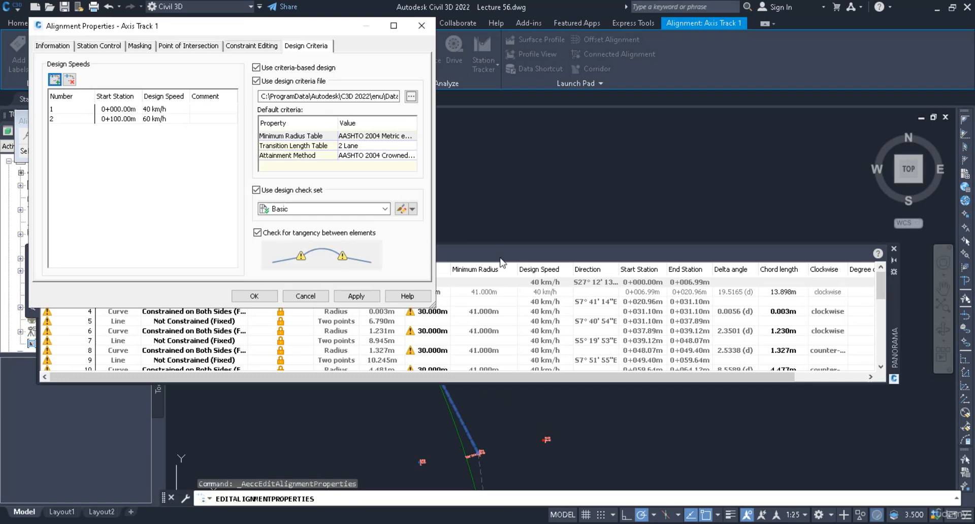
pyautogui.click(356, 296)
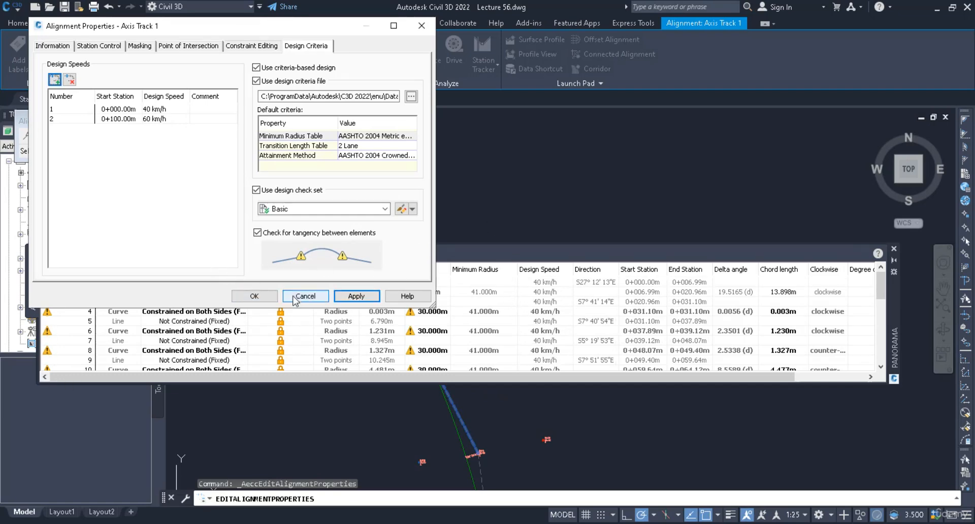
pyautogui.click(255, 295)
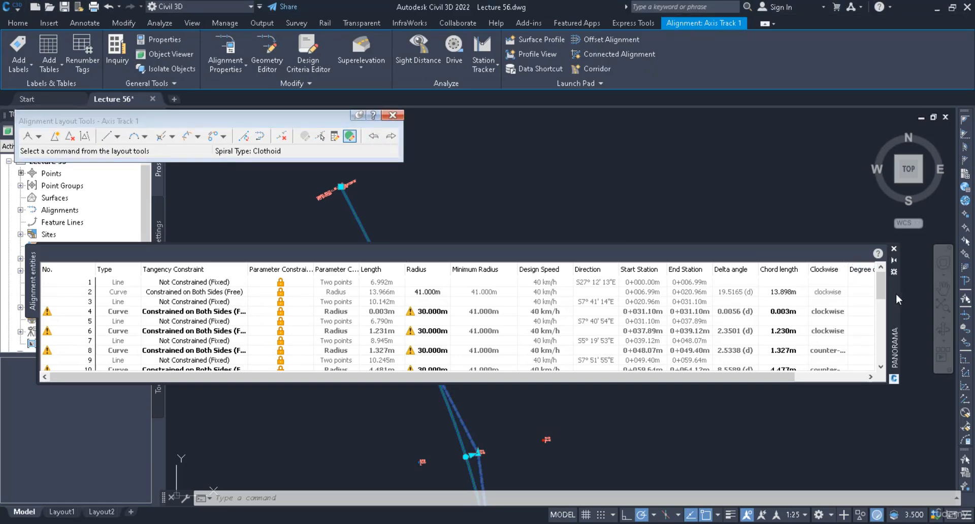
# - Examine the entities table for the remaining design criteria warnings, check the radii of curves 4, 6 and 8, and close the table
pyautogui.moveTo(896, 294); pyautogui.dragTo(4, 85)
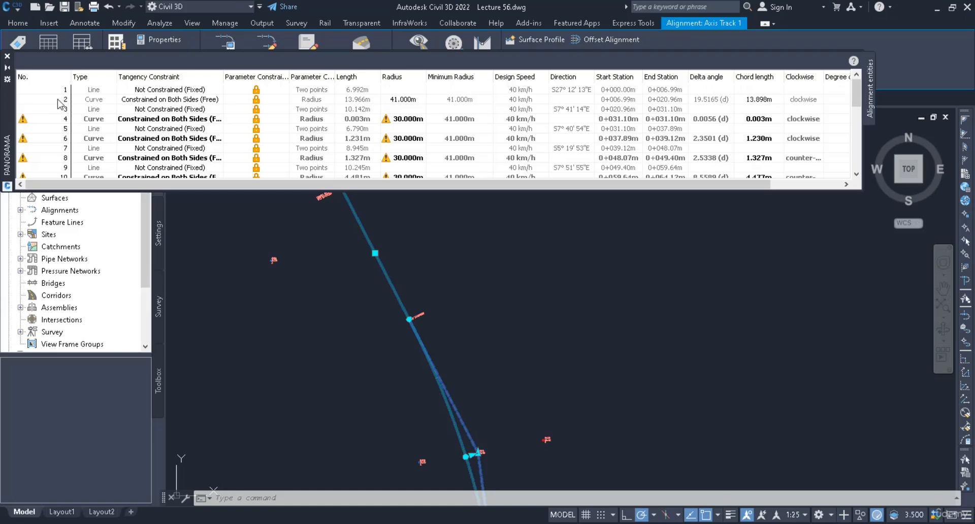
pyautogui.scroll(-8, 44, 113)
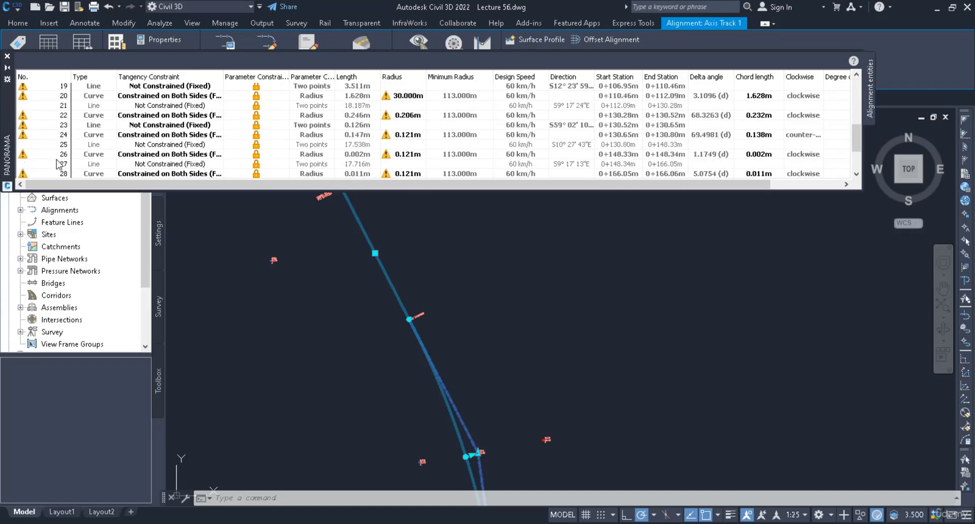
pyautogui.scroll(-1, 57, 165)
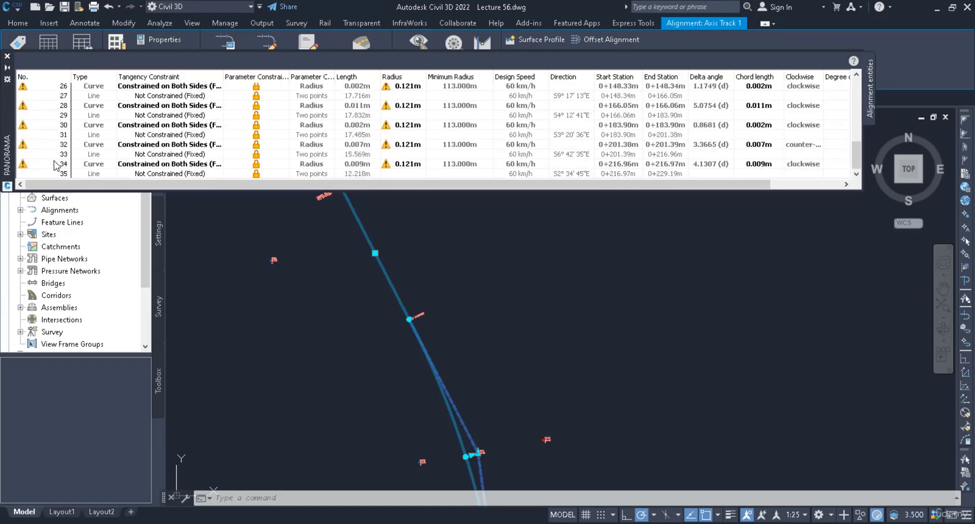
pyautogui.scroll(4, 57, 165)
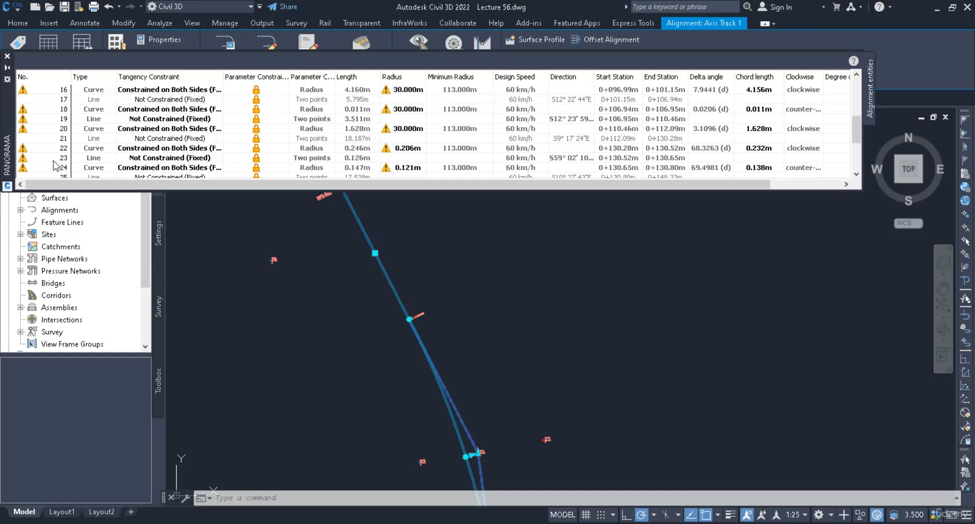
pyautogui.scroll(4, 57, 165)
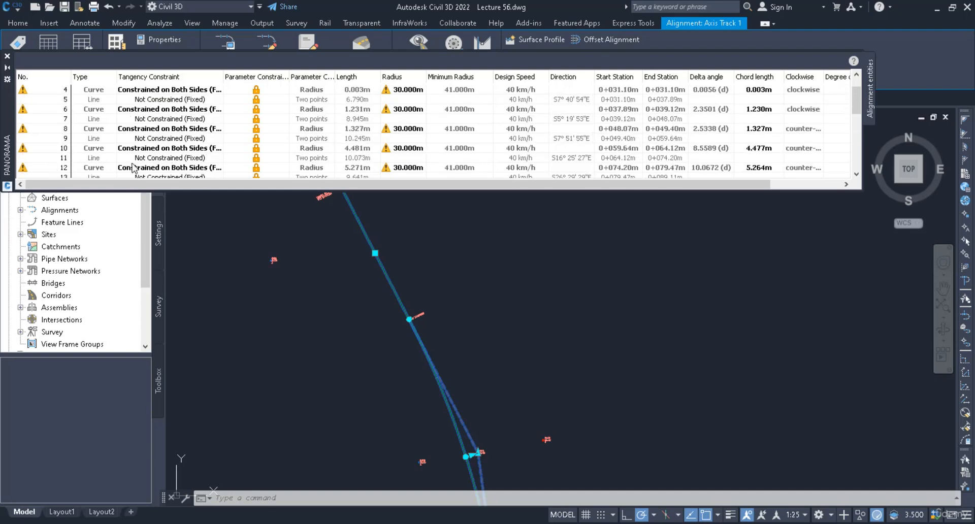
pyautogui.scroll(2, 315, 151)
pyautogui.click(420, 110)
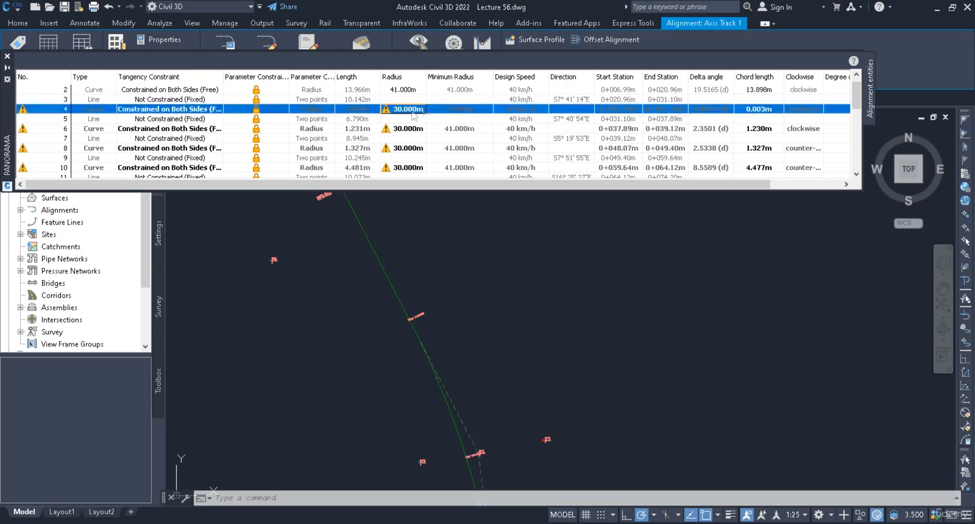
pyautogui.click(410, 130)
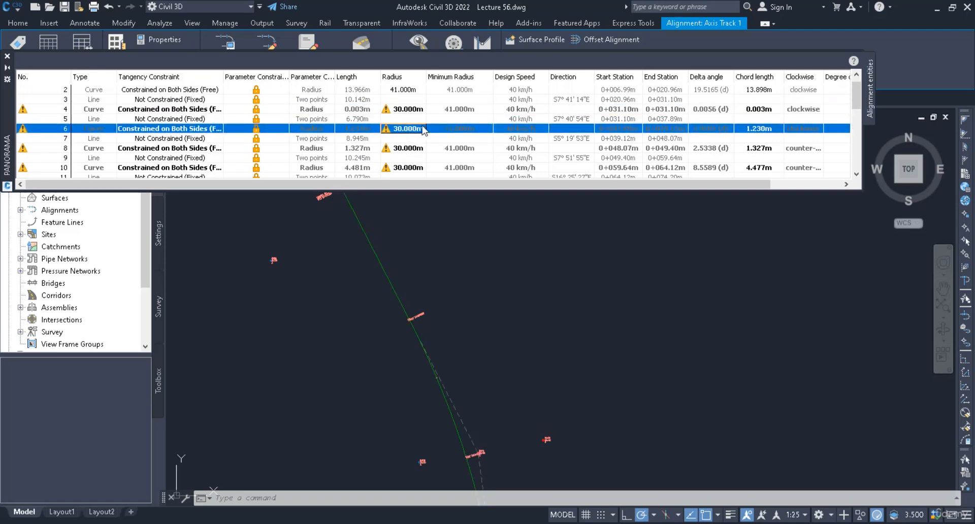
pyautogui.click(412, 148)
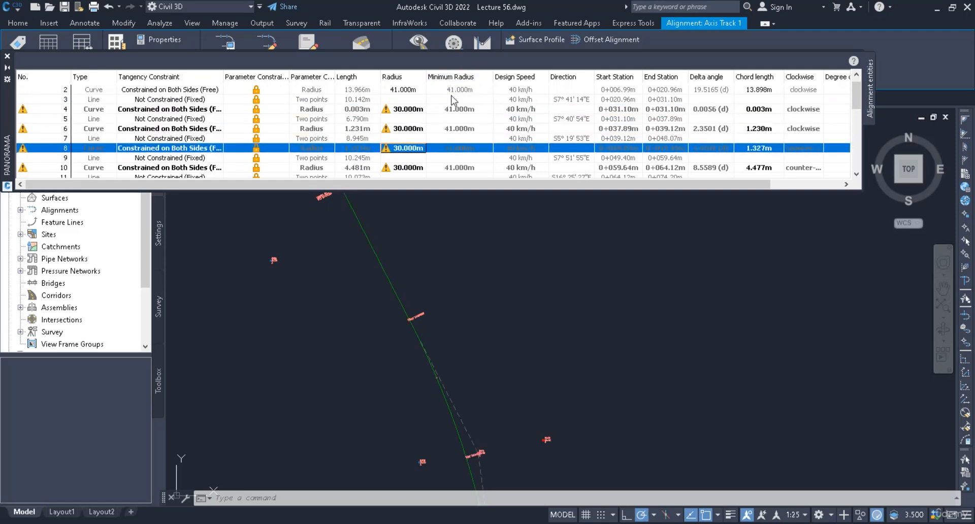
pyautogui.click(7, 56)
# - Inspect the AASHTO 2011 Metric eMax 8% minimum radius table in the Design Criteria Editor
pyautogui.click(351, 210)
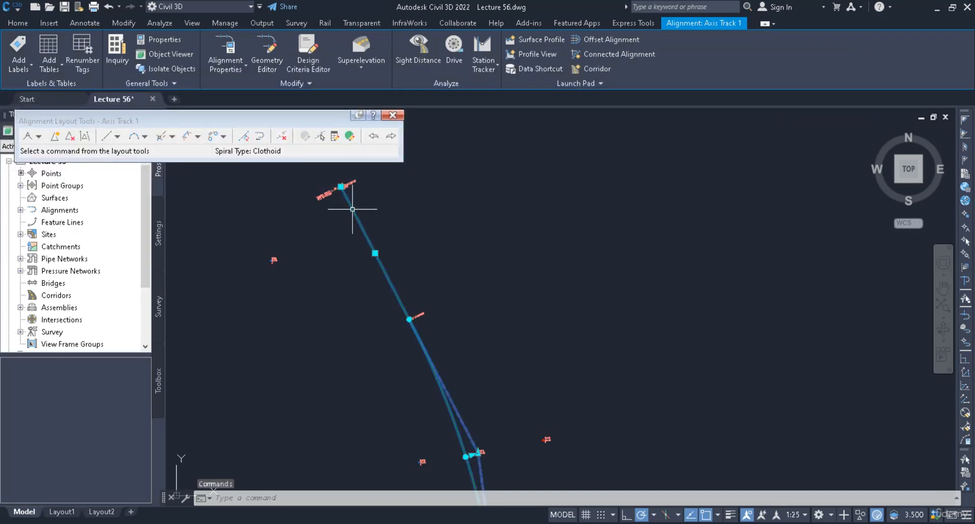
pyautogui.click(305, 48)
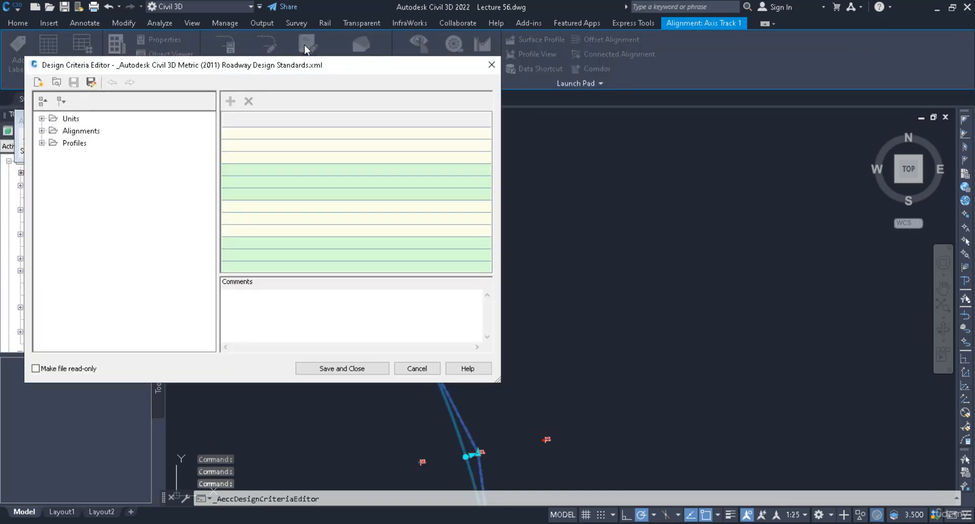
pyautogui.click(41, 131)
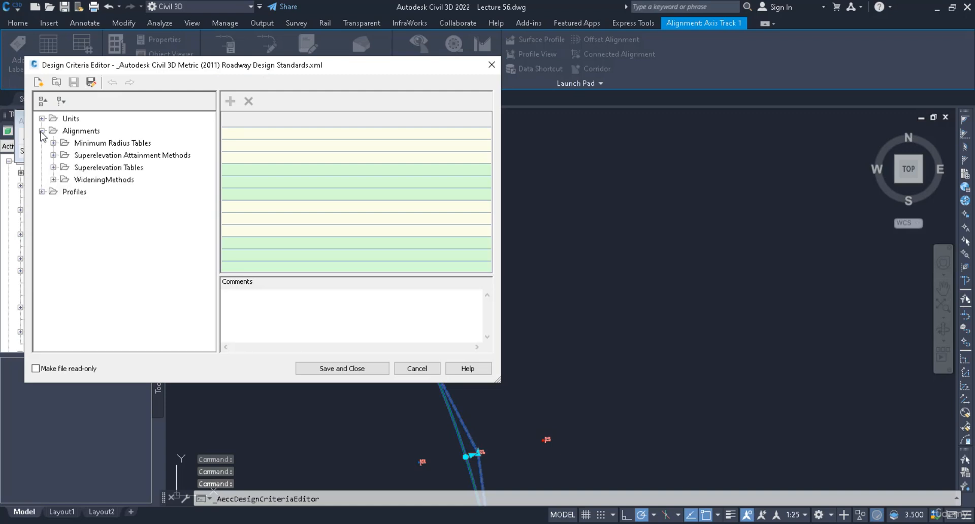
pyautogui.click(54, 143)
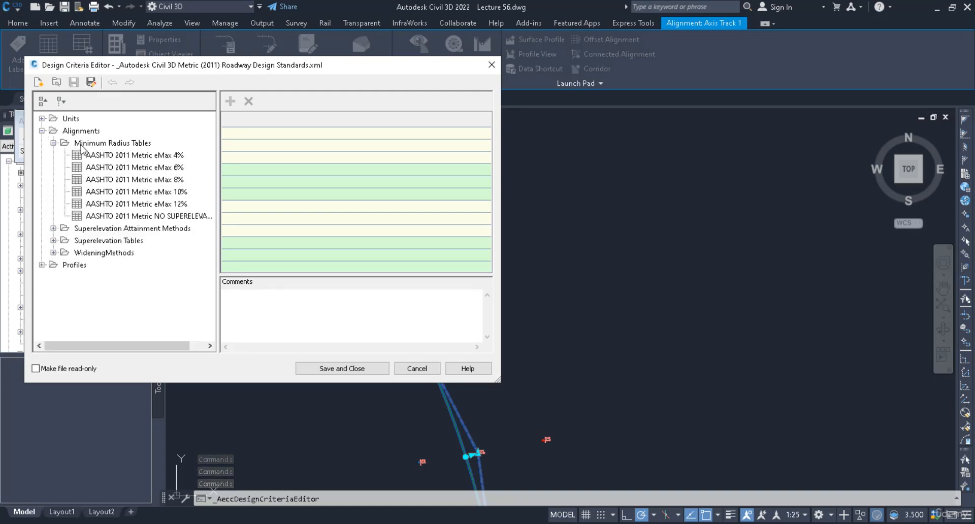
pyautogui.click(113, 180)
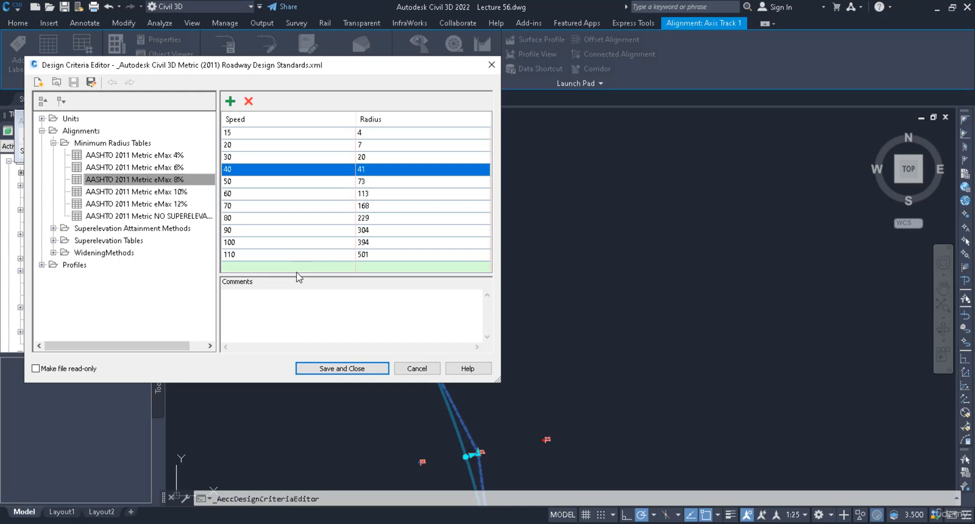
# - Create a new table under the alignment Minimum Radius Tables in the design criteria file
pyautogui.click(82, 144)
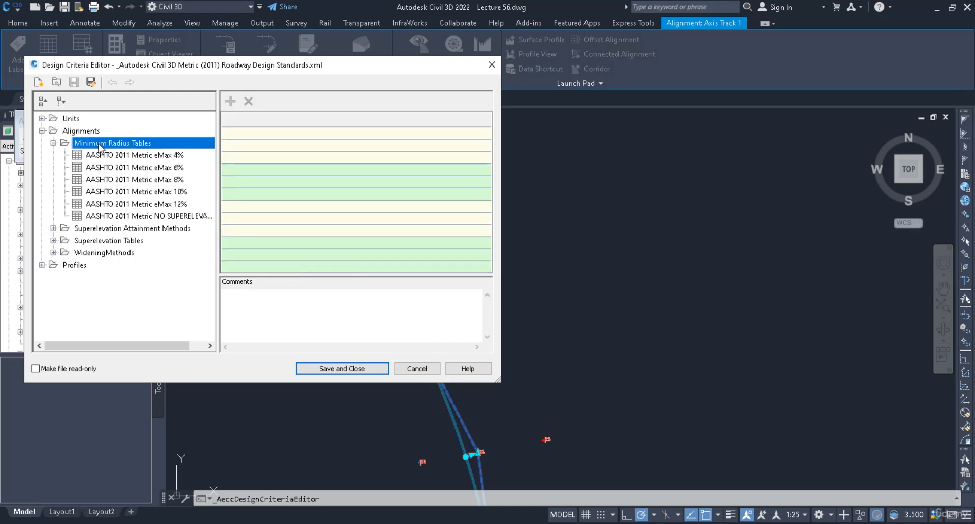
pyautogui.rightClick(100, 147)
pyautogui.click(115, 152)
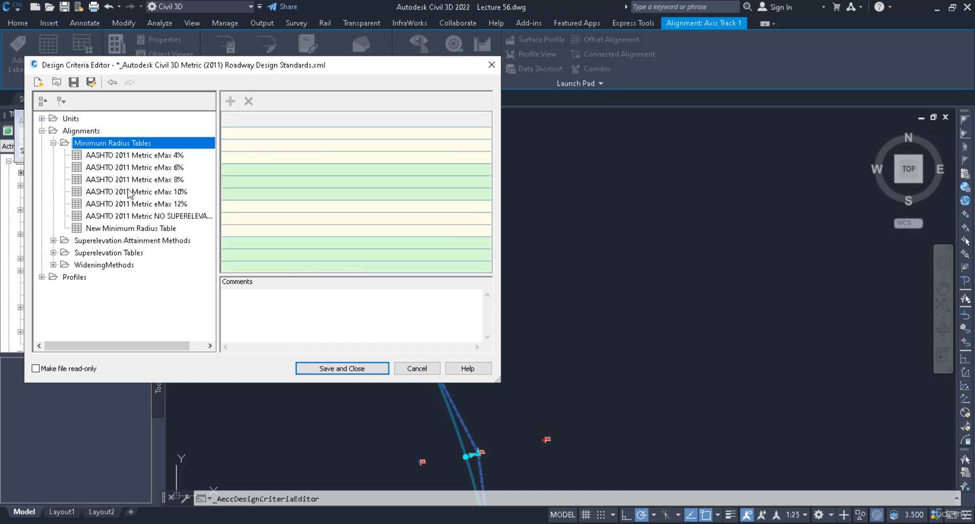
# - Fill the new minimum radius table with radius 10 for speed 10 and radius 15 for speed 20, and save the criteria file
pyautogui.click(125, 229)
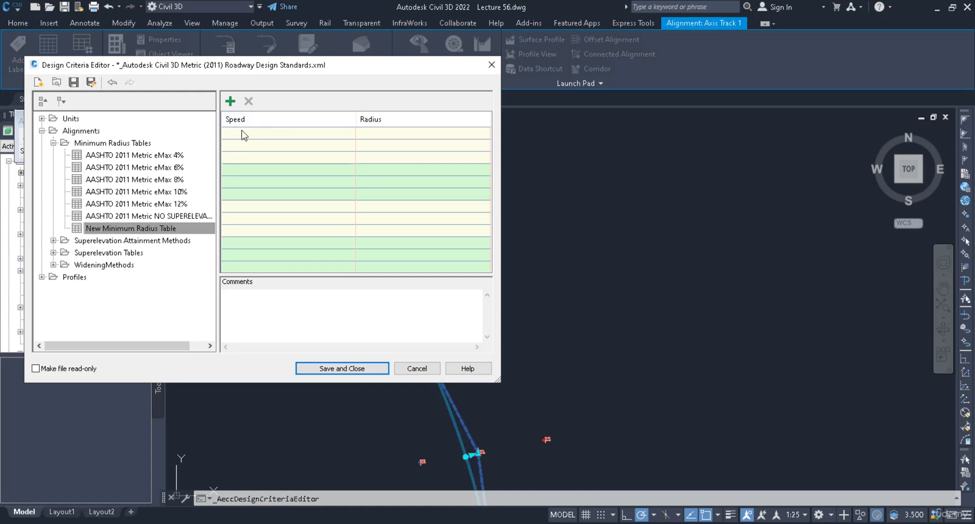
pyautogui.click(304, 135)
pyautogui.click(338, 134)
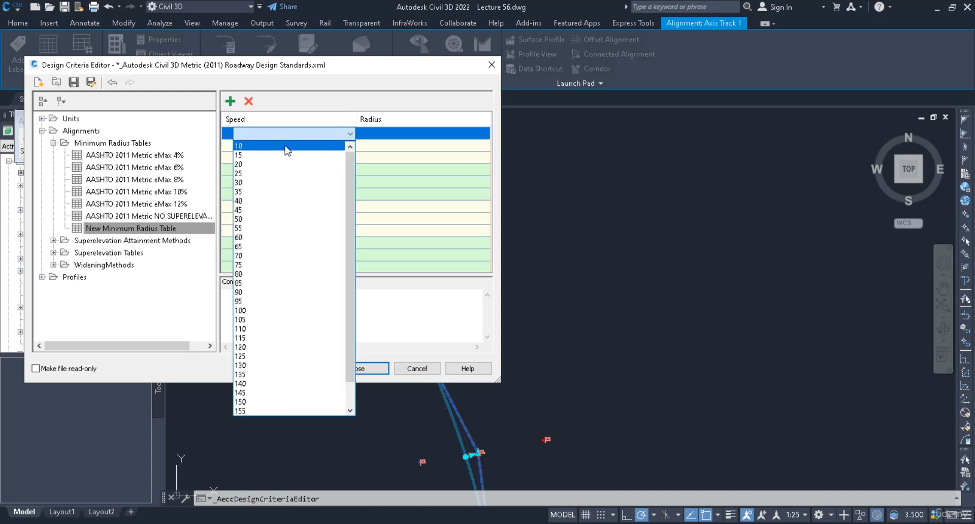
pyautogui.click(286, 148)
pyautogui.click(364, 132)
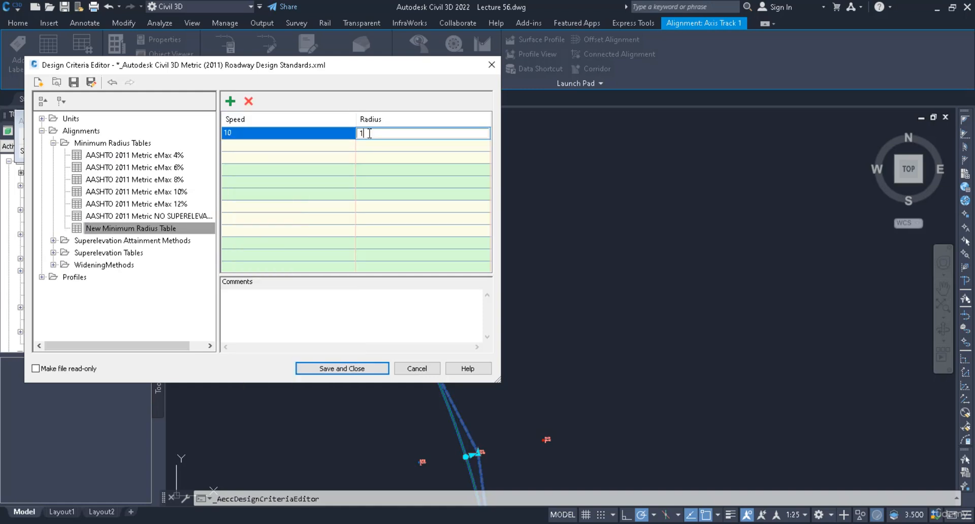
pyautogui.click(247, 145)
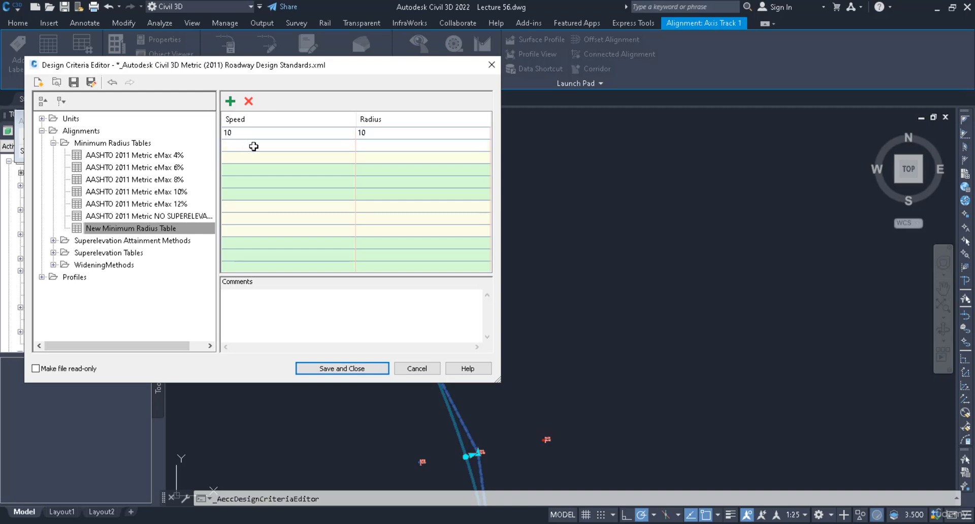
pyautogui.click(352, 146)
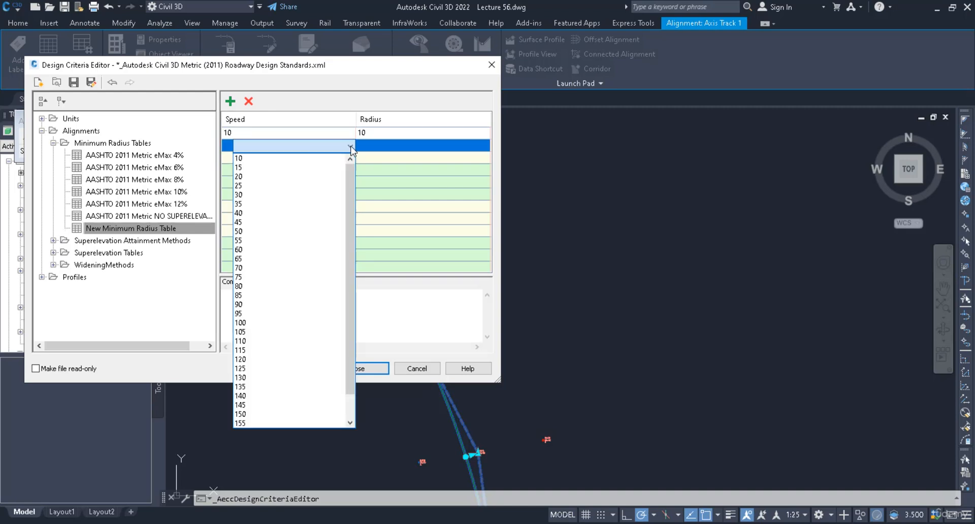
pyautogui.click(257, 176)
pyautogui.click(378, 145)
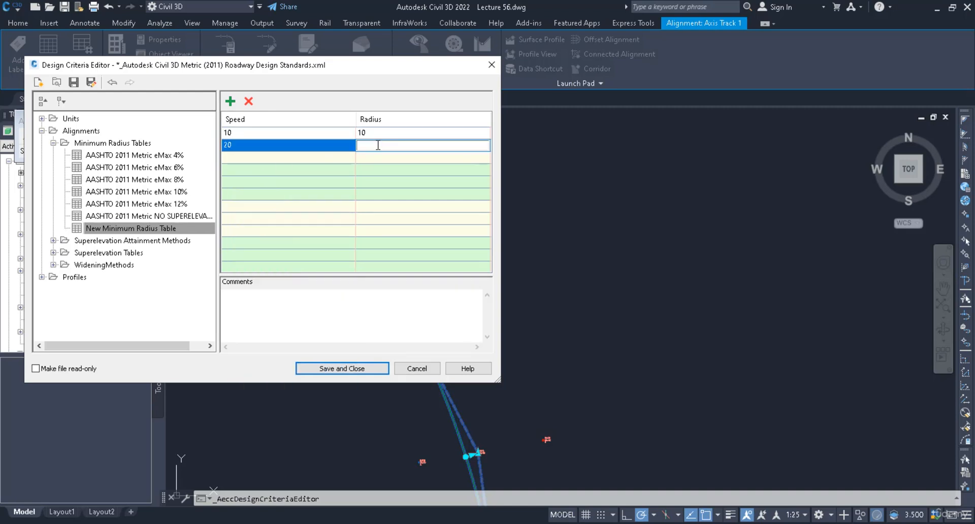
pyautogui.write('15')
pyautogui.press('Return')
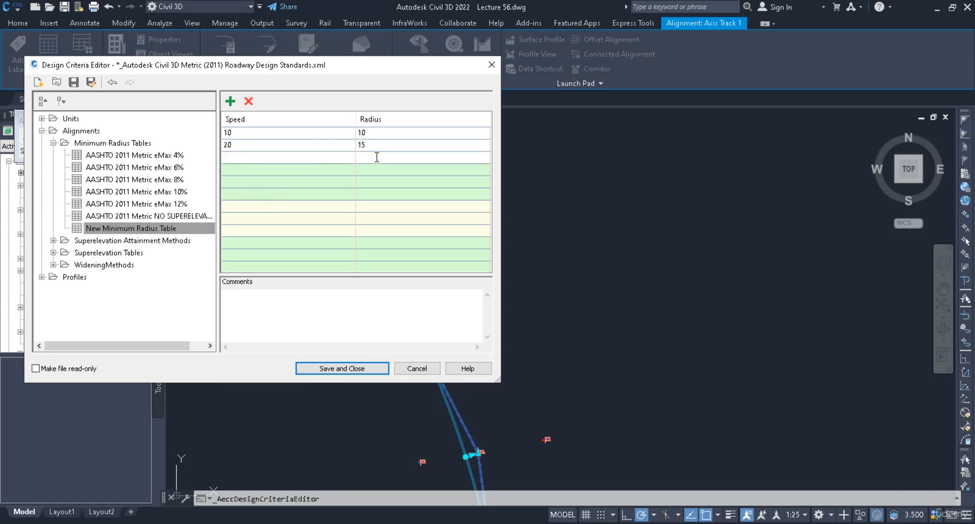
pyautogui.click(74, 82)
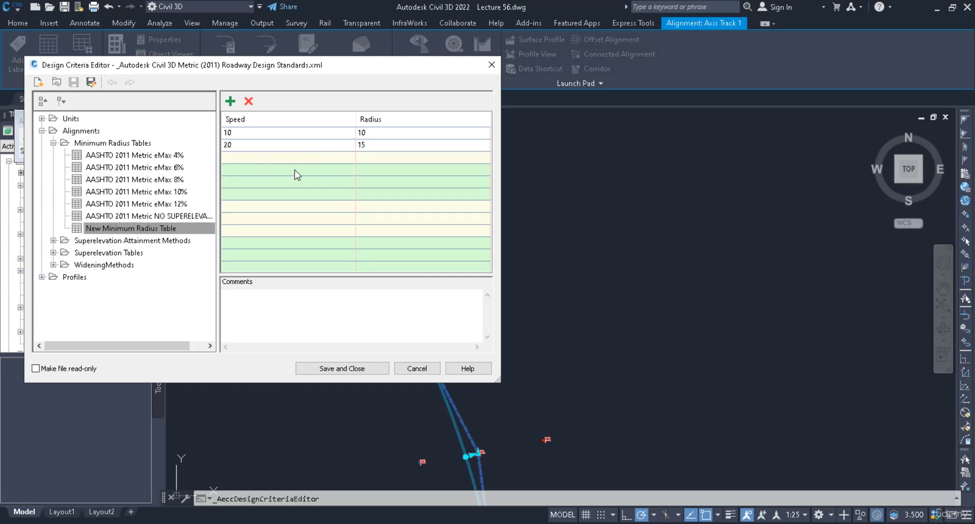
# - Browse the AutoCAD 2022 folder for a design criteria file to load, and dismiss the file selection
pyautogui.click(56, 83)
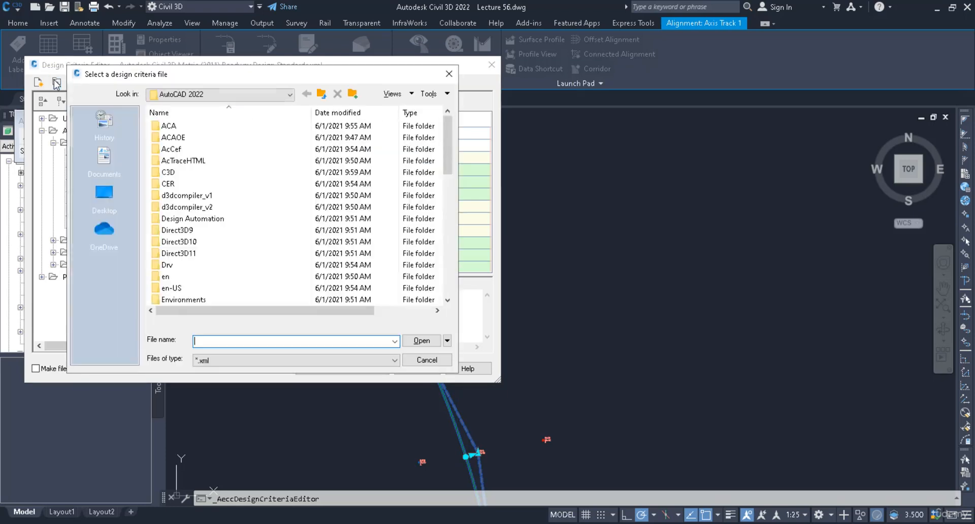
pyautogui.scroll(-10, 205, 189)
pyautogui.scroll(-1, 206, 189)
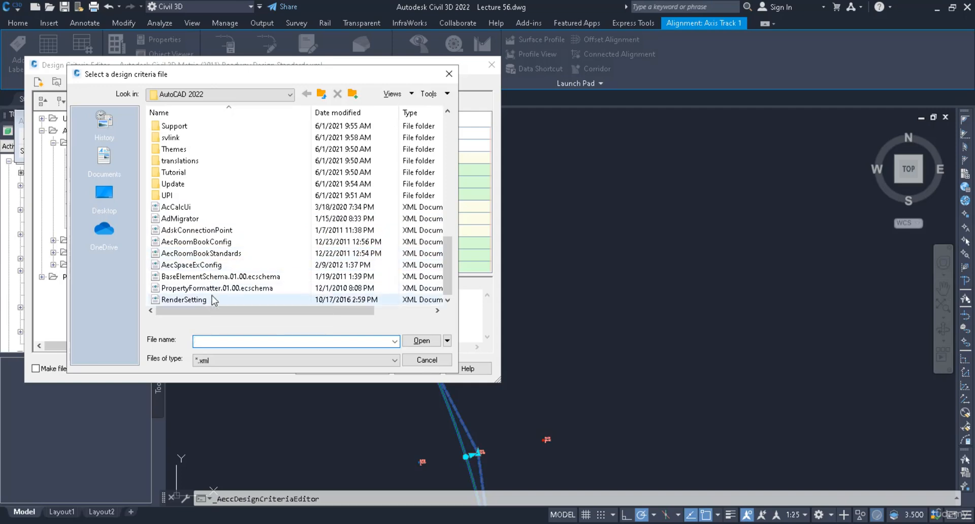
pyautogui.scroll(5, 207, 233)
pyautogui.scroll(5, 206, 233)
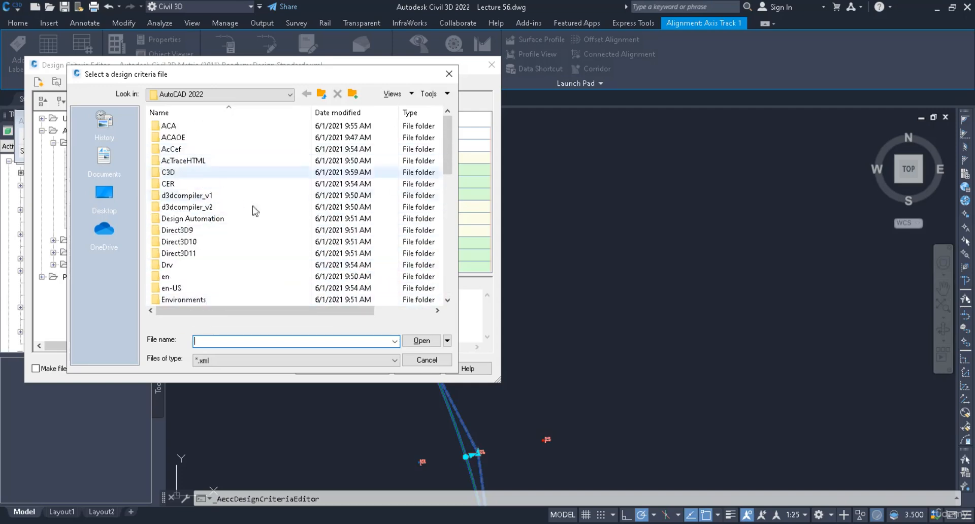
pyautogui.click(427, 360)
# - Remove the new minimum radius table from the design criteria and leave the editor without saving
pyautogui.rightClick(148, 232)
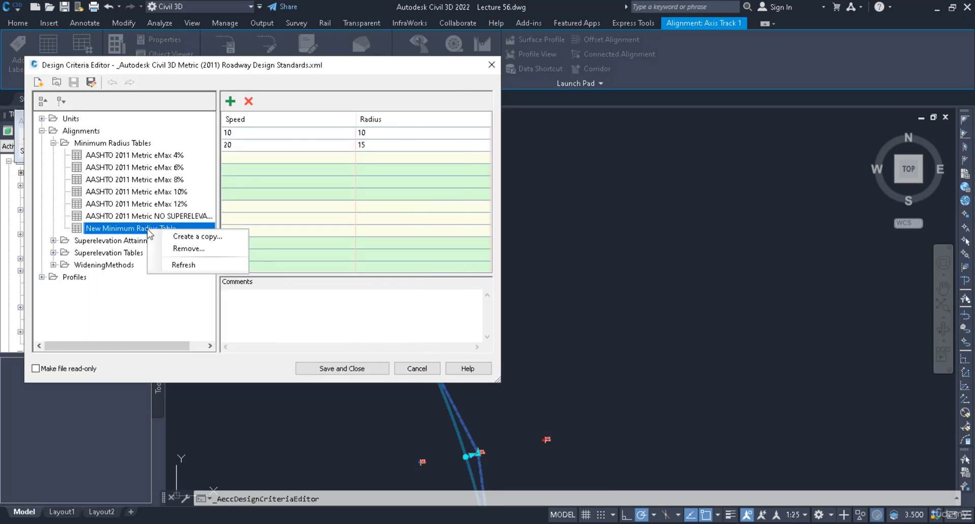
pyautogui.click(164, 250)
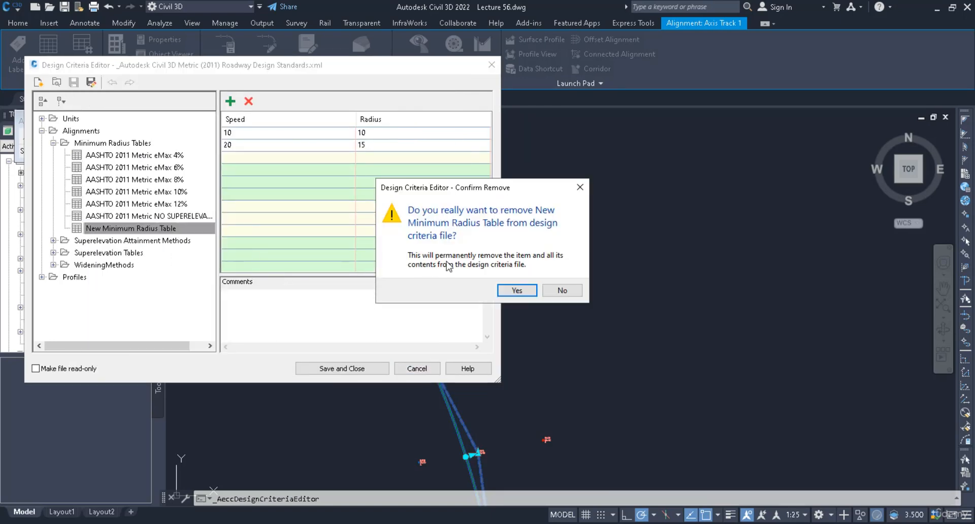
pyautogui.click(514, 291)
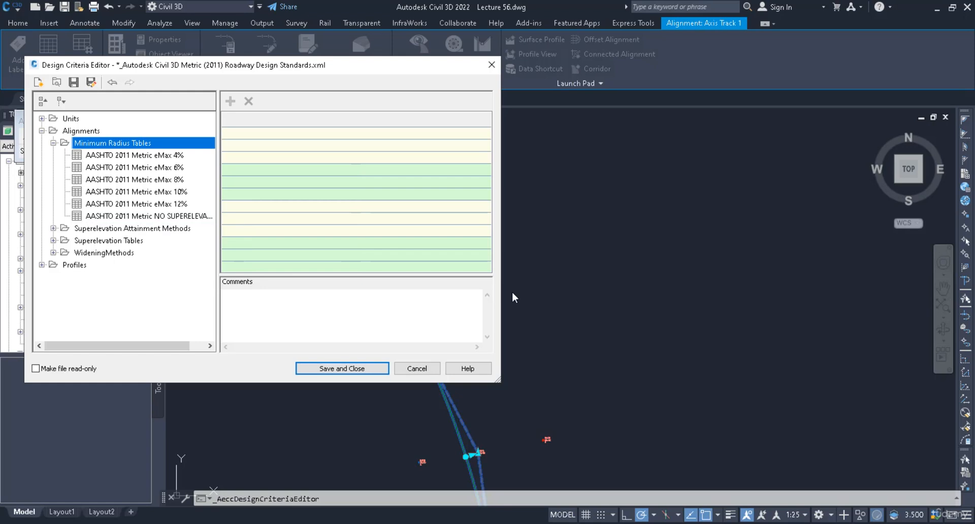
pyautogui.click(435, 372)
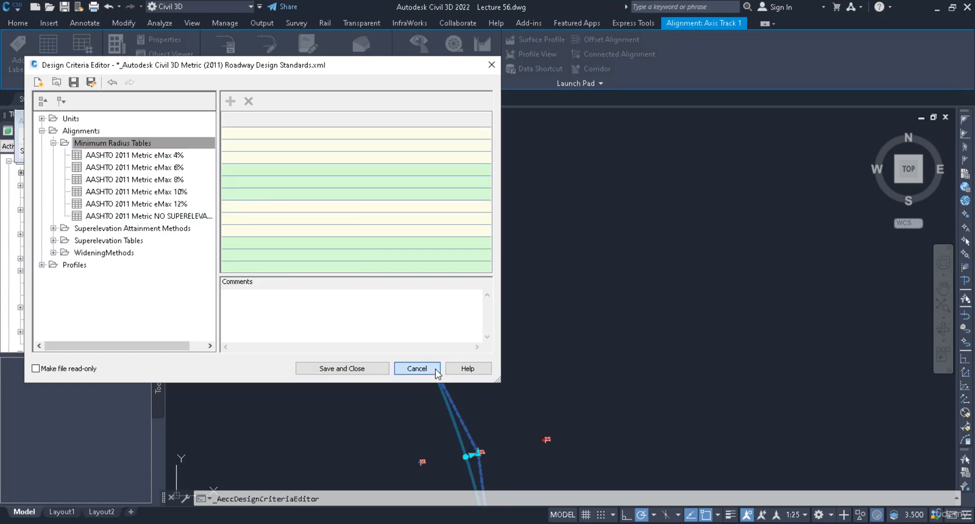
pyautogui.click(435, 372)
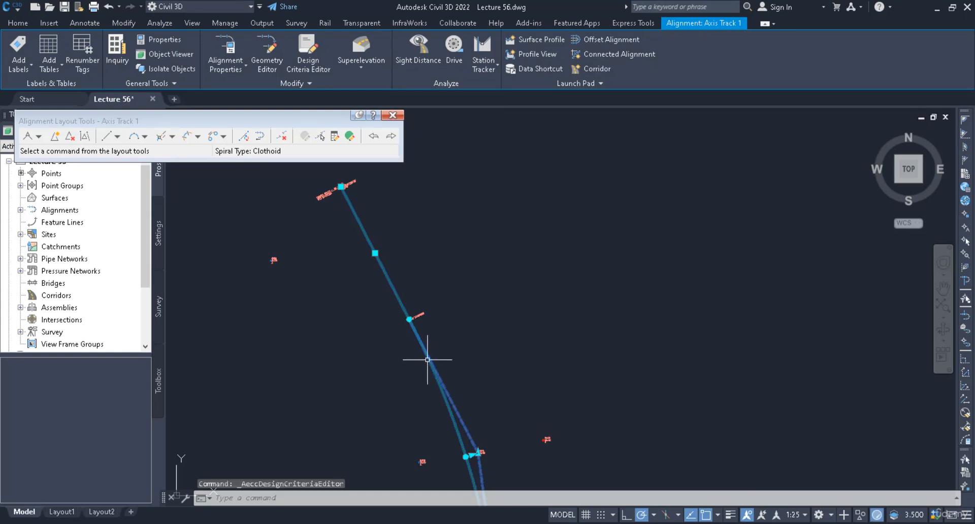
# - Reopen the alignment entities table and inspect the flagged radii of curves 4, 6 and 8
pyautogui.moveTo(465, 383); pyautogui.dragTo(483, 228, button='middle')
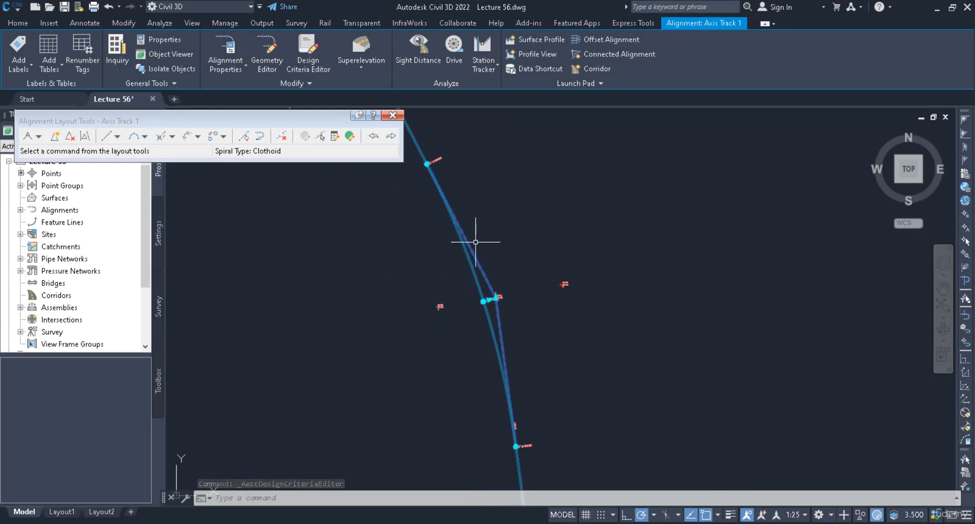
pyautogui.click(349, 135)
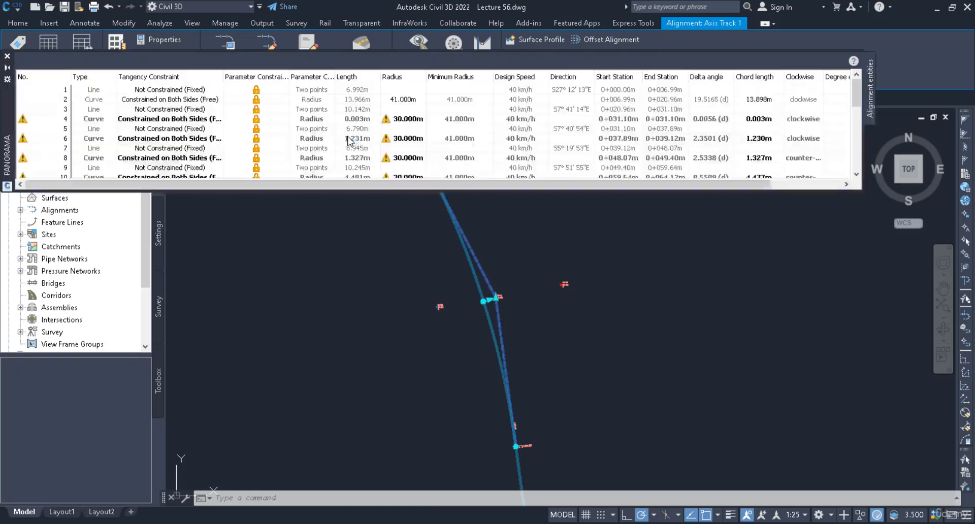
pyautogui.click(404, 119)
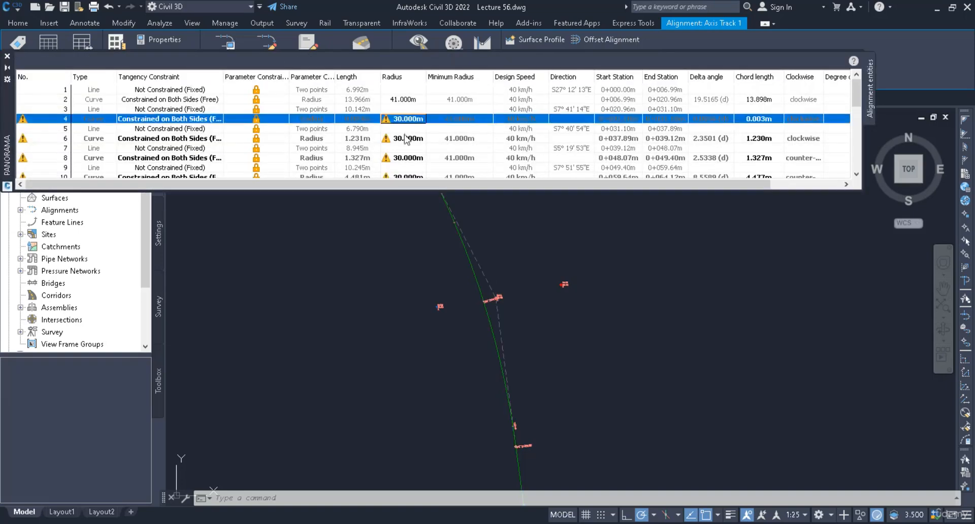
pyautogui.click(404, 138)
pyautogui.click(404, 157)
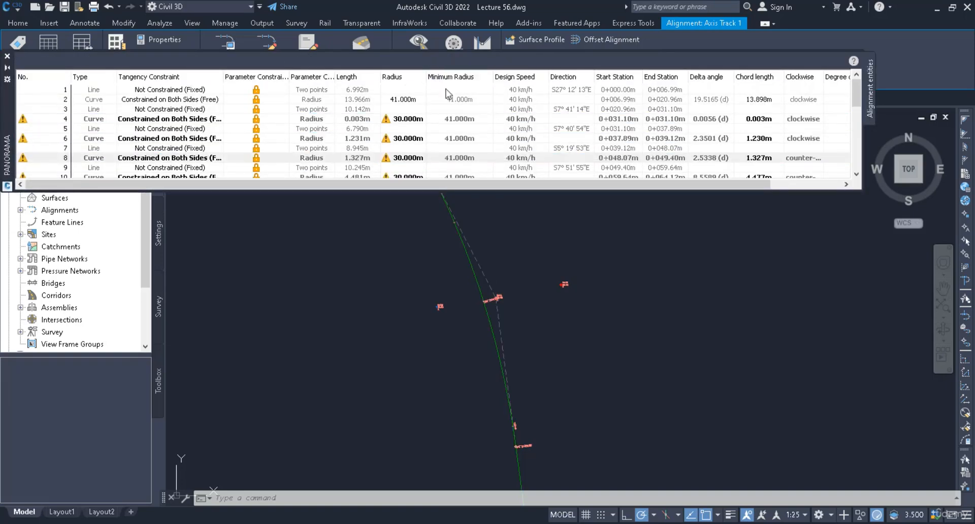
# - Move the alignment entities table clear of the layout tools, and turn off criteria-based design in the alignment properties, applying the change
pyautogui.click(447, 90)
pyautogui.moveTo(22, 154)
pyautogui.mouseDown()
pyautogui.moveTo(49, 297)
pyautogui.moveTo(25, 356)
pyautogui.mouseUp()
pyautogui.scroll(-3, 387, 380)
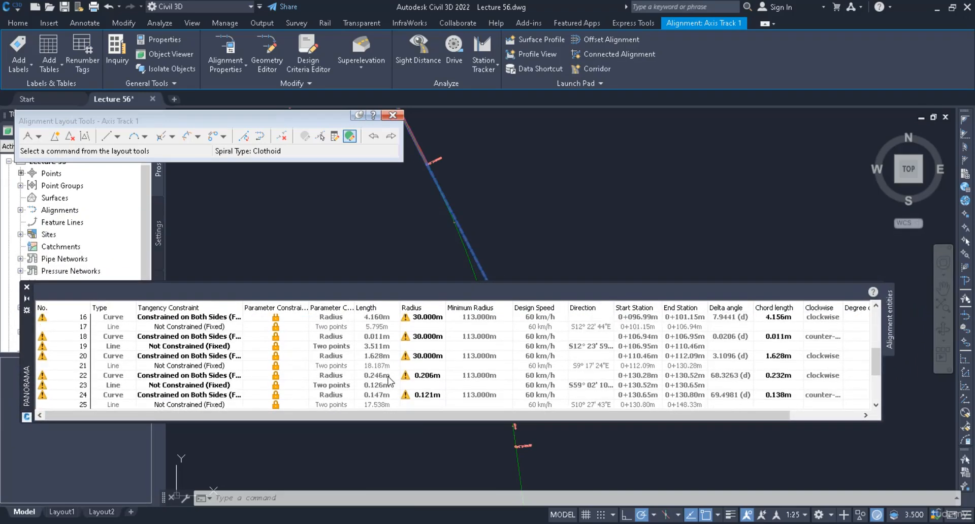
pyautogui.scroll(1, 387, 382)
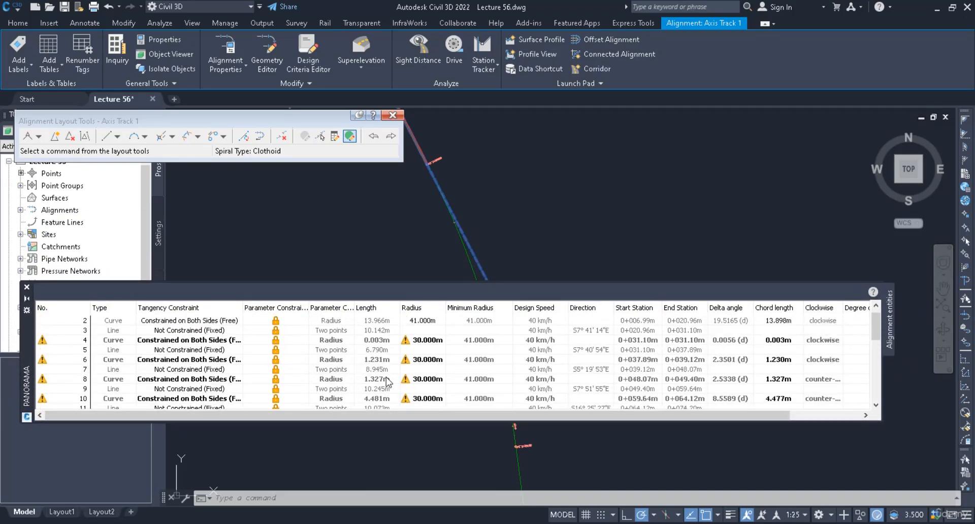
pyautogui.click(235, 48)
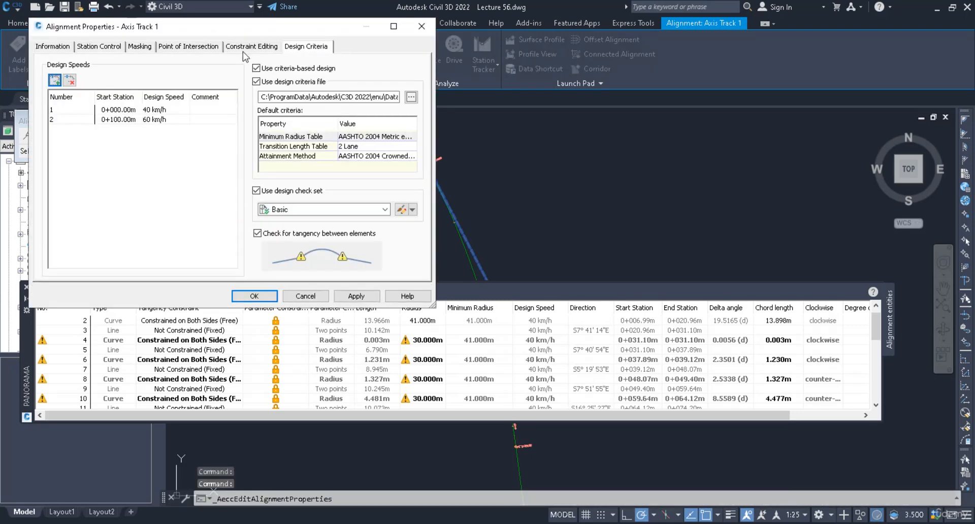
pyautogui.click(257, 68)
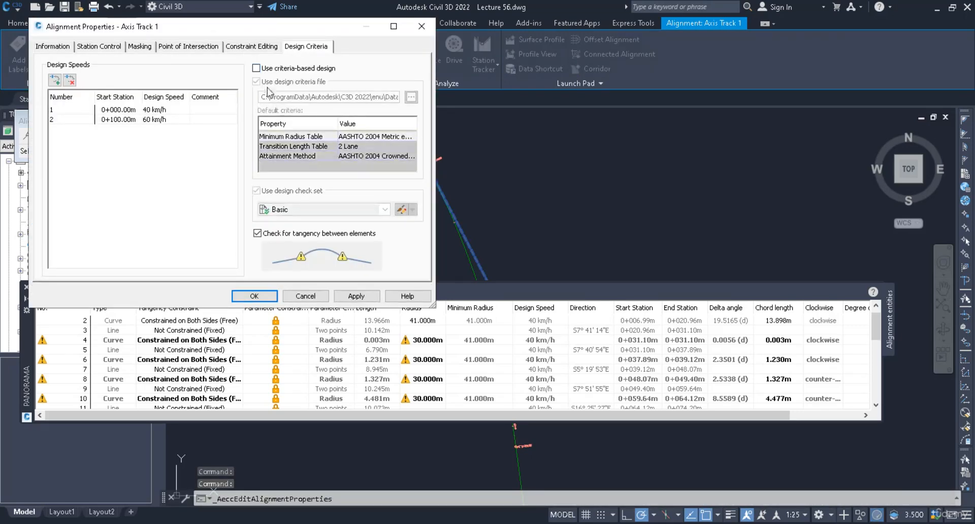
pyautogui.click(355, 299)
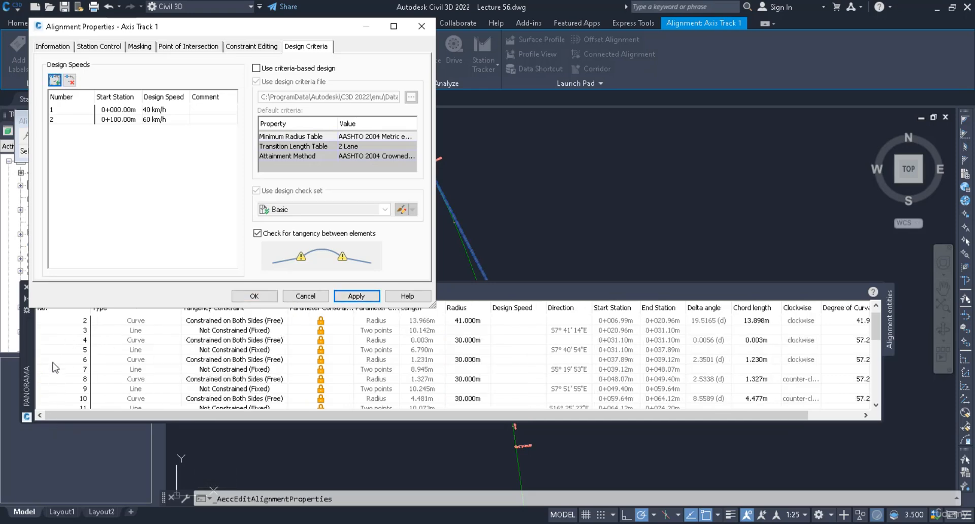
# - Re-enable criteria-based design with the tangency check on, apply it, and close the alignment properties, entities table and layout tools
pyautogui.click(257, 233)
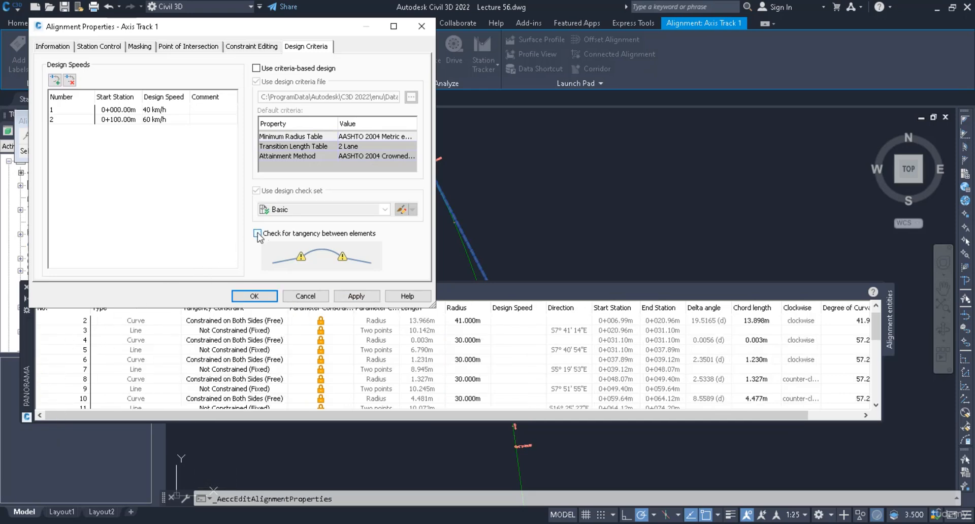
pyautogui.click(257, 68)
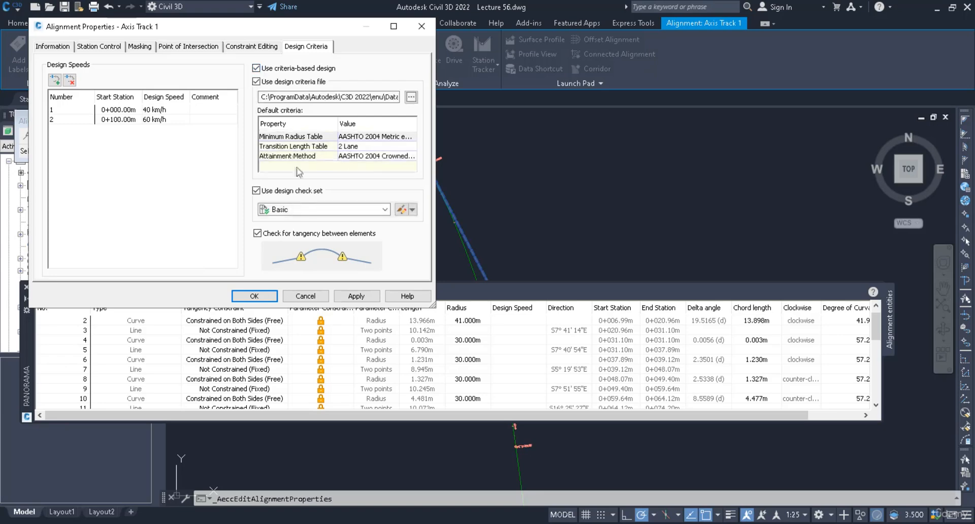
pyautogui.click(350, 297)
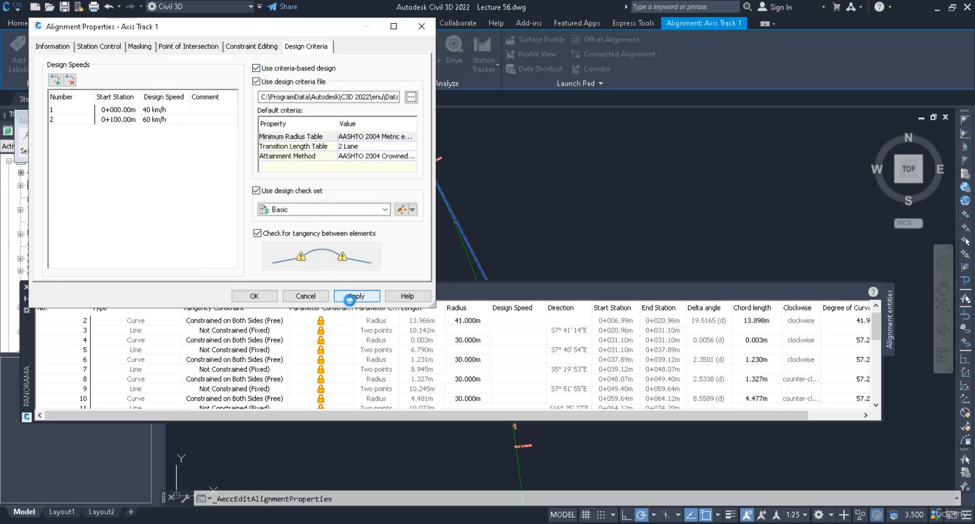
pyautogui.click(256, 296)
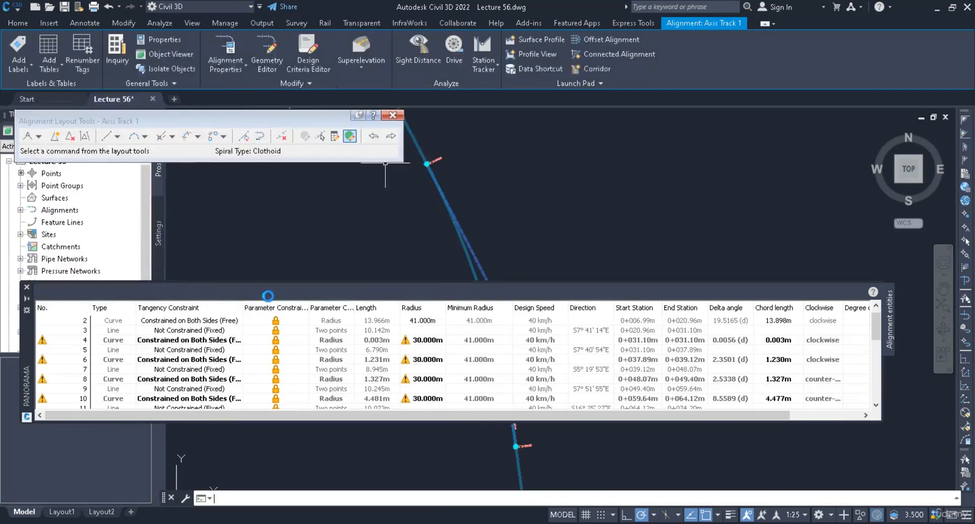
pyautogui.click(27, 288)
pyautogui.click(392, 115)
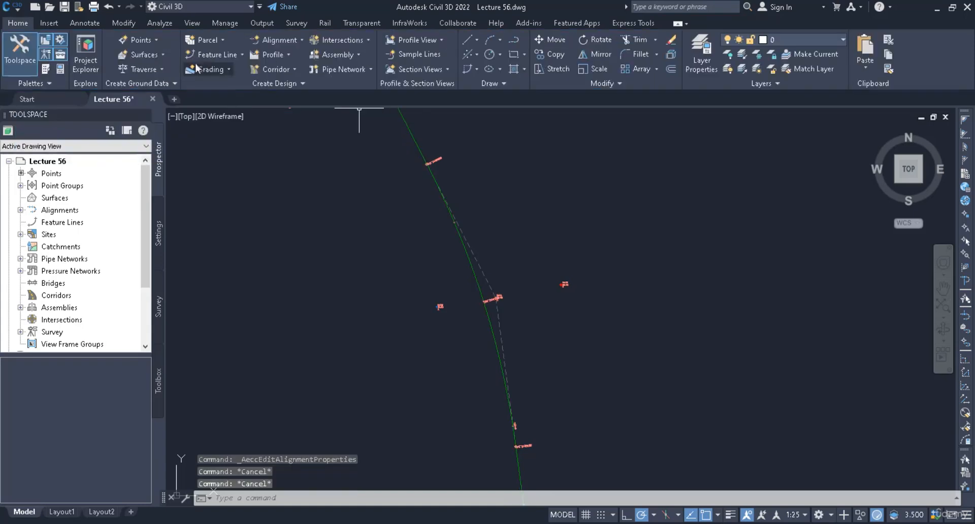
# - Save the drawing to the Desktop under the new name Lecture 57, and close the program
pyautogui.click(8, 7)
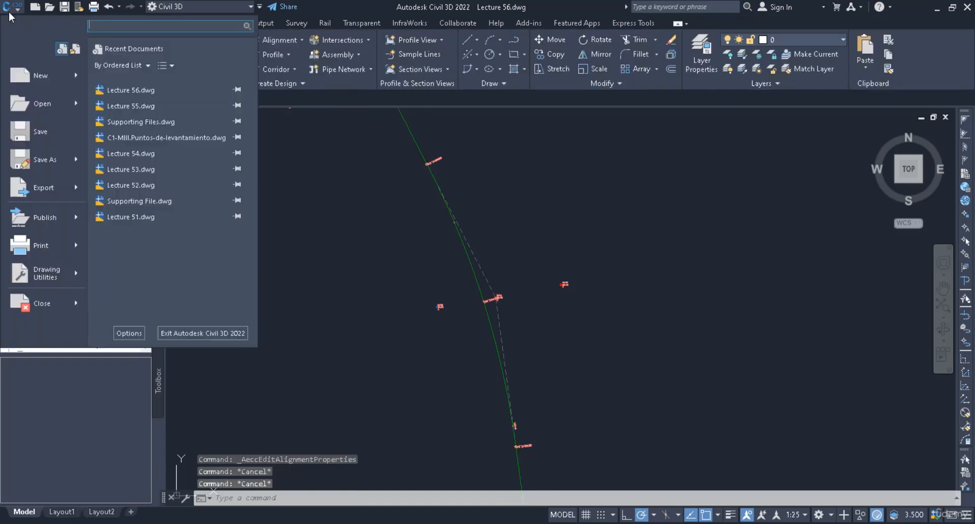
pyautogui.click(45, 159)
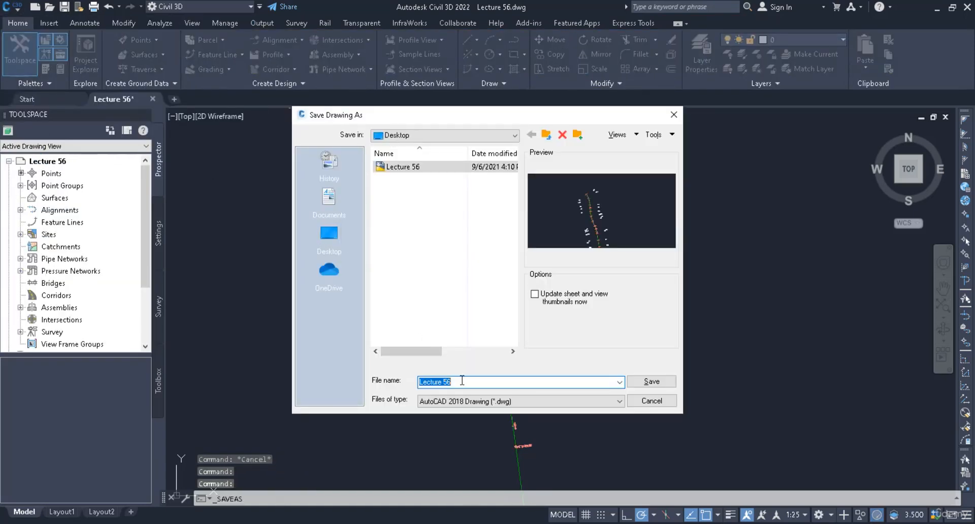
pyautogui.click(500, 381)
pyautogui.press('BackSpace')
pyautogui.write('7')
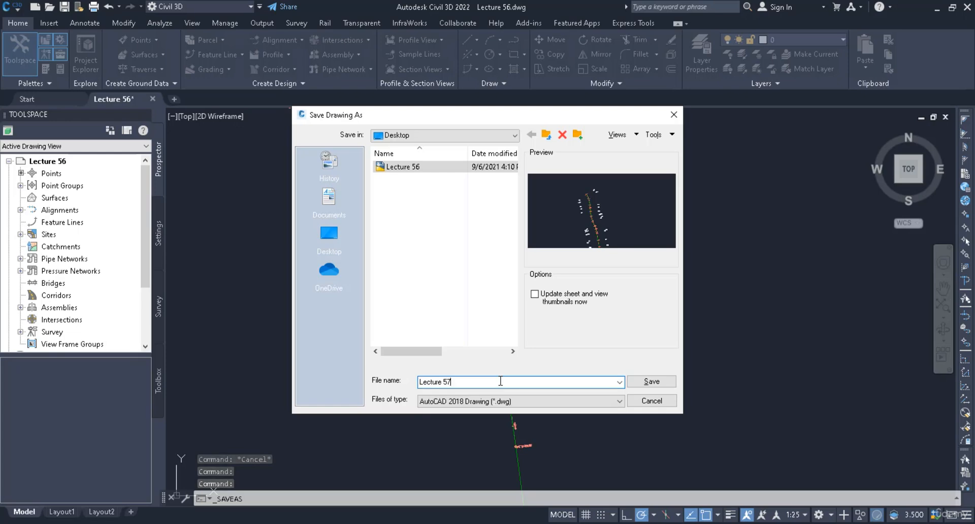
pyautogui.click(652, 381)
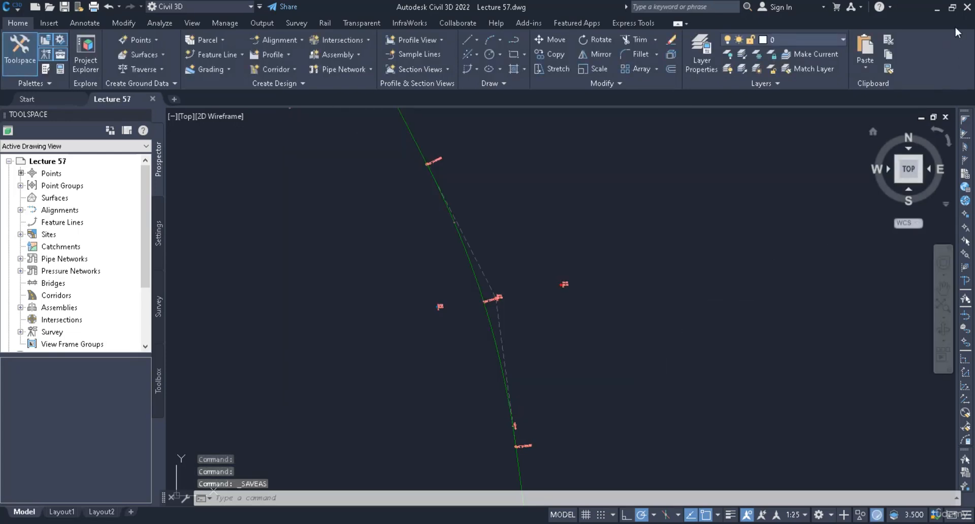
pyautogui.click(966, 9)
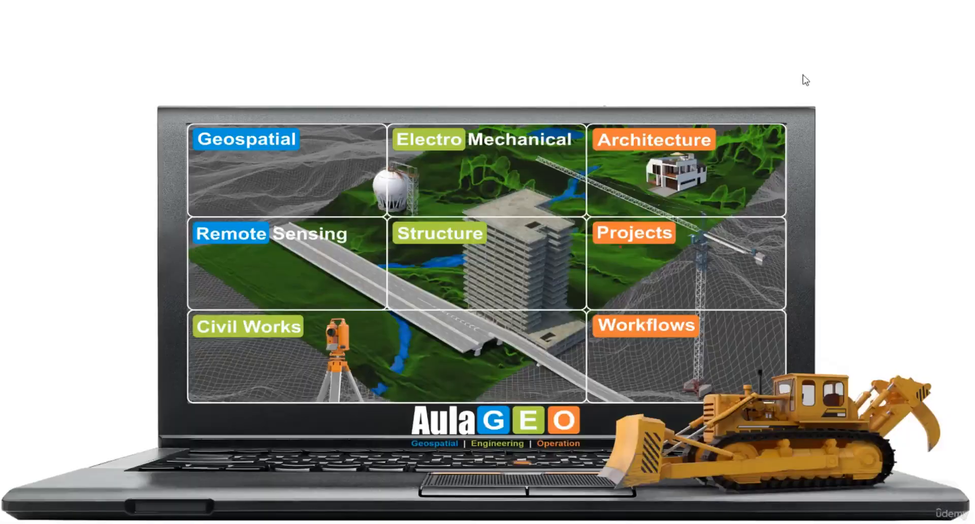